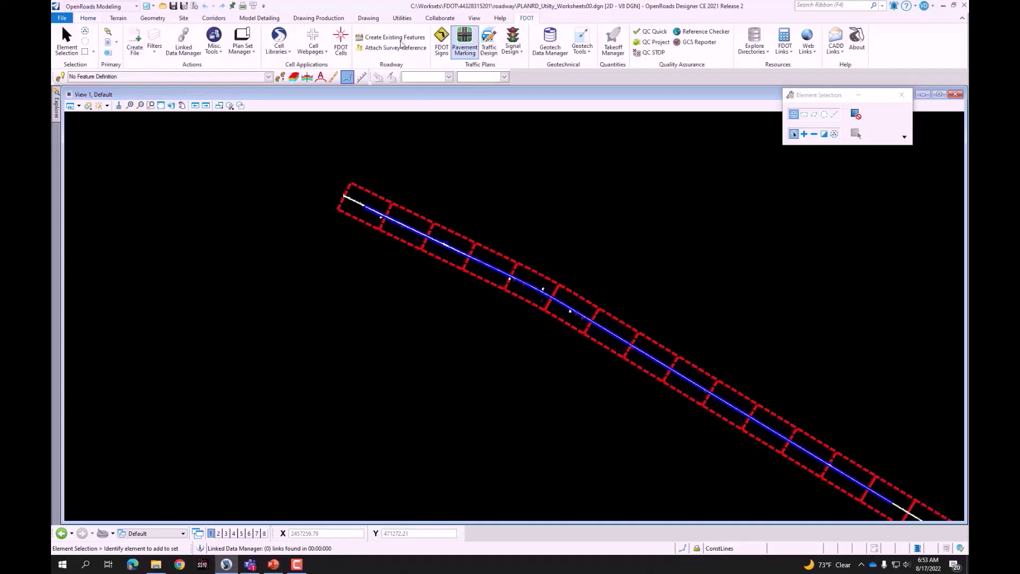
Create and open PLANRD_Utility_Worksheets01 from the PLANRD (Plan) option with modifier _Utility_Worksheets.
click(134, 42)
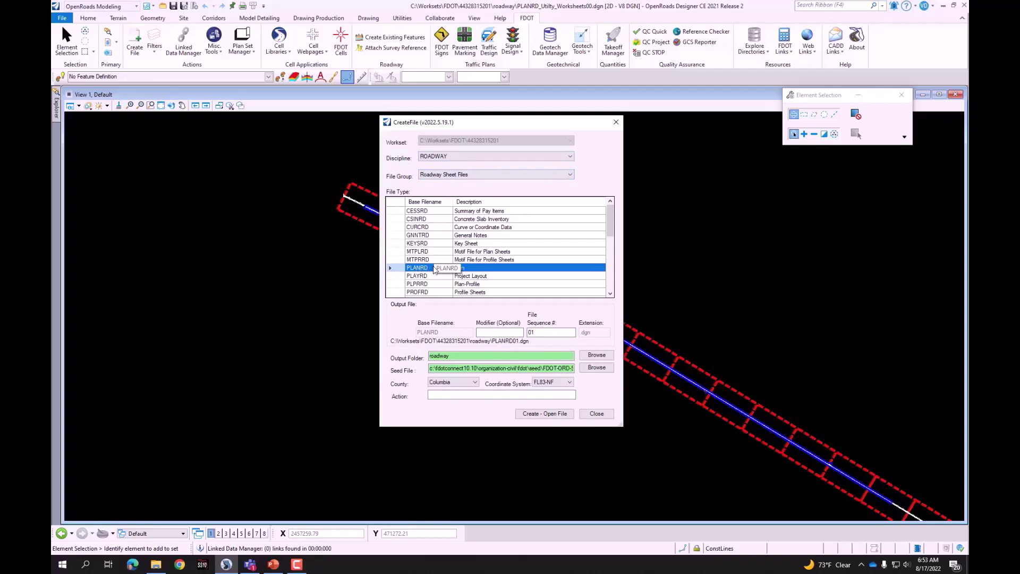
click(499, 332)
text(_Utility_Worksheets)
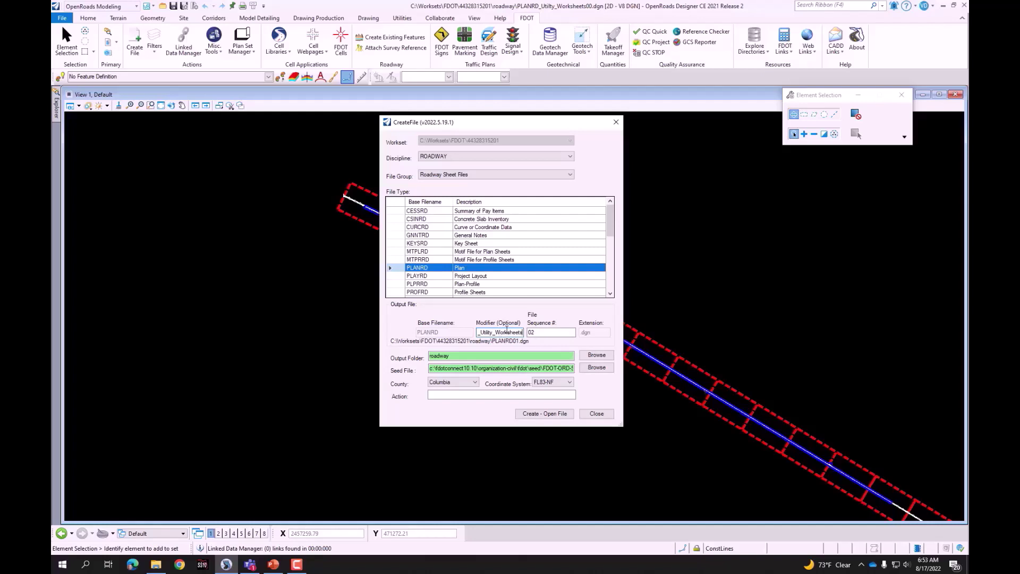
click(537, 331)
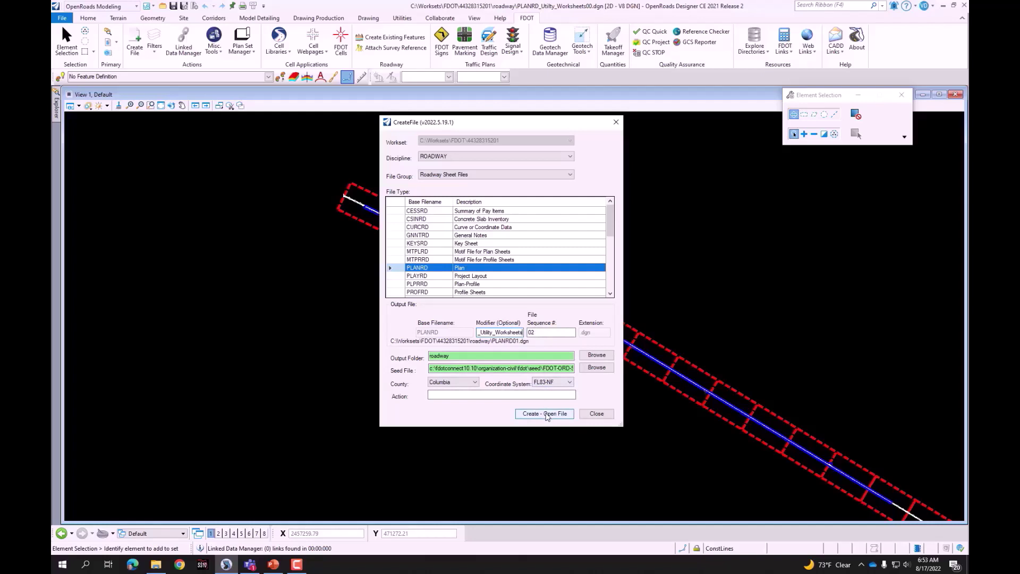
click(545, 414)
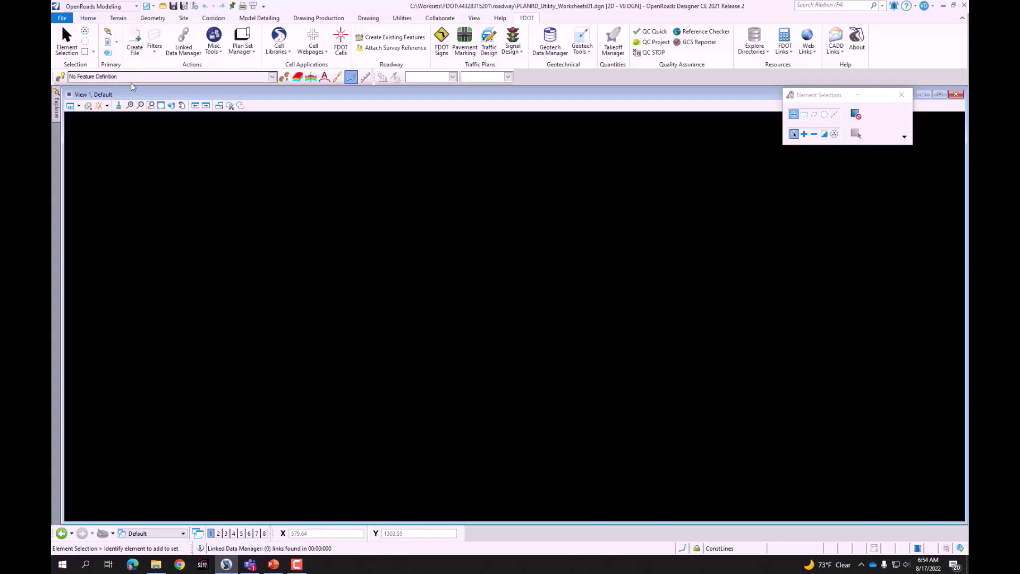
Fit the view and turn off the level of the surveyor-report note above the alignment.
click(159, 106)
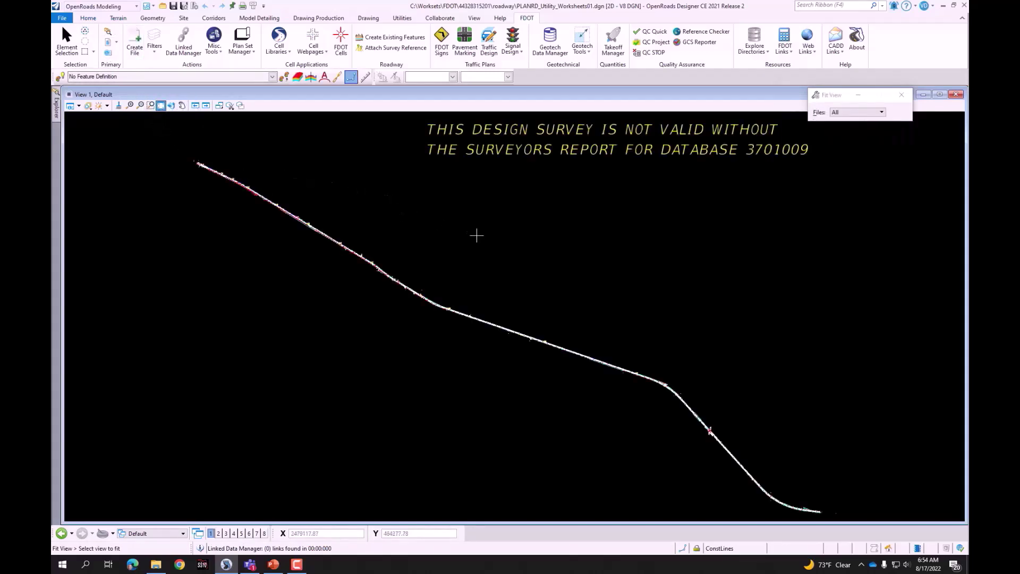
right_click(484, 240)
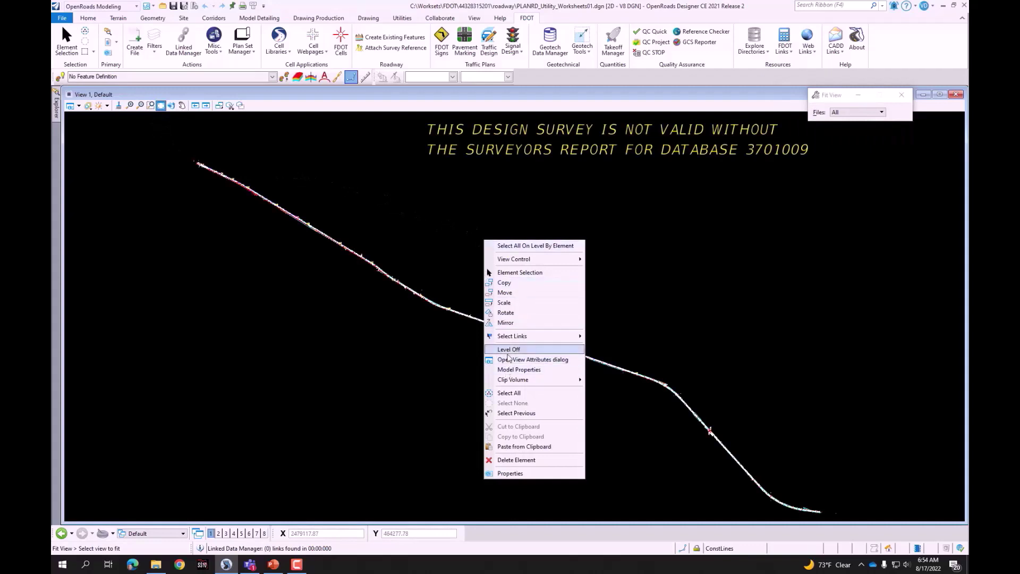
click(509, 350)
click(494, 152)
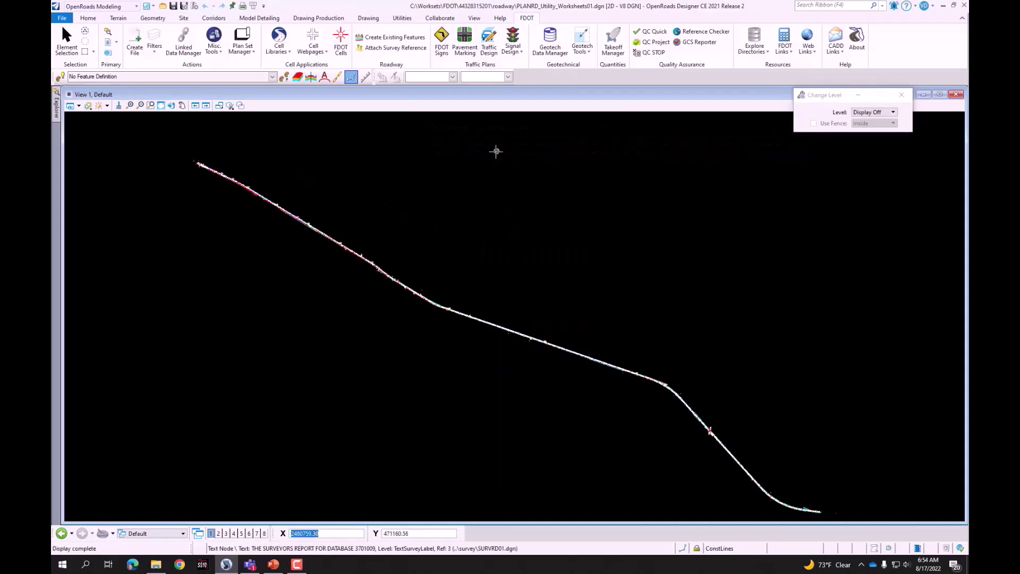
scroll(193, 161, up, 1)
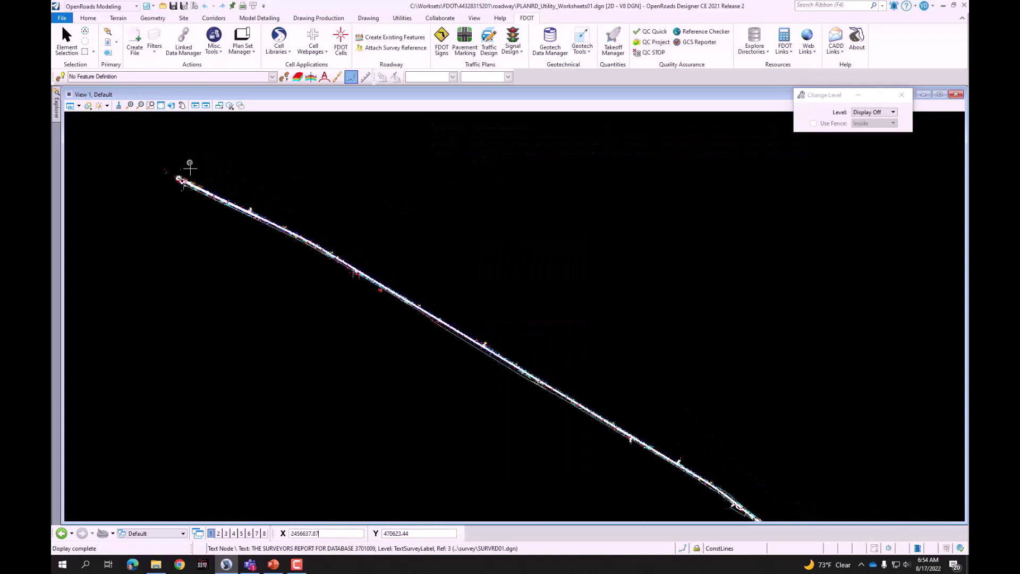
scroll(176, 160, up, 2)
scroll(122, 130, up, 3)
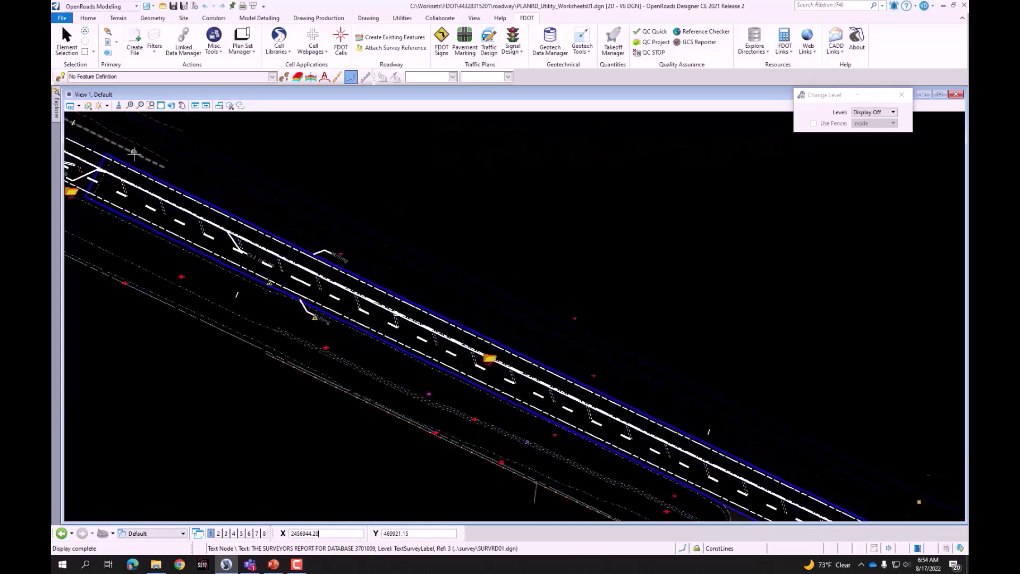
scroll(486, 296, down, 2)
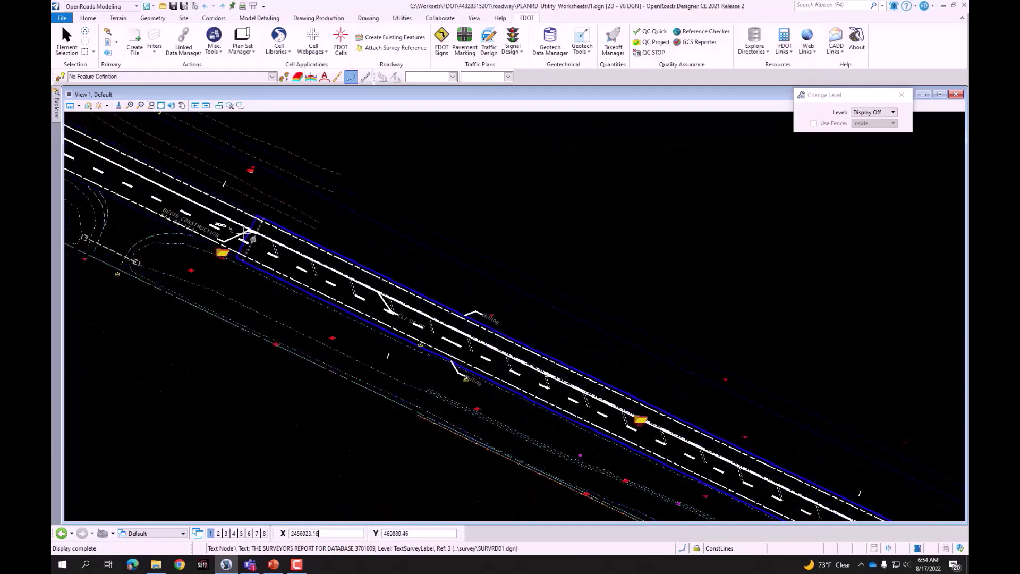
scroll(250, 241, up, 4)
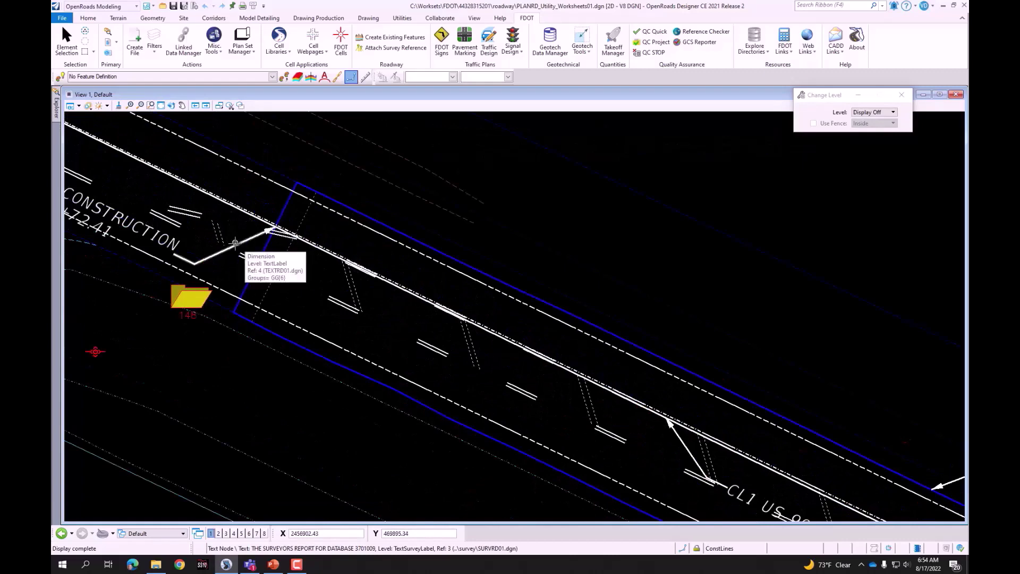
scroll(359, 244, down, 2)
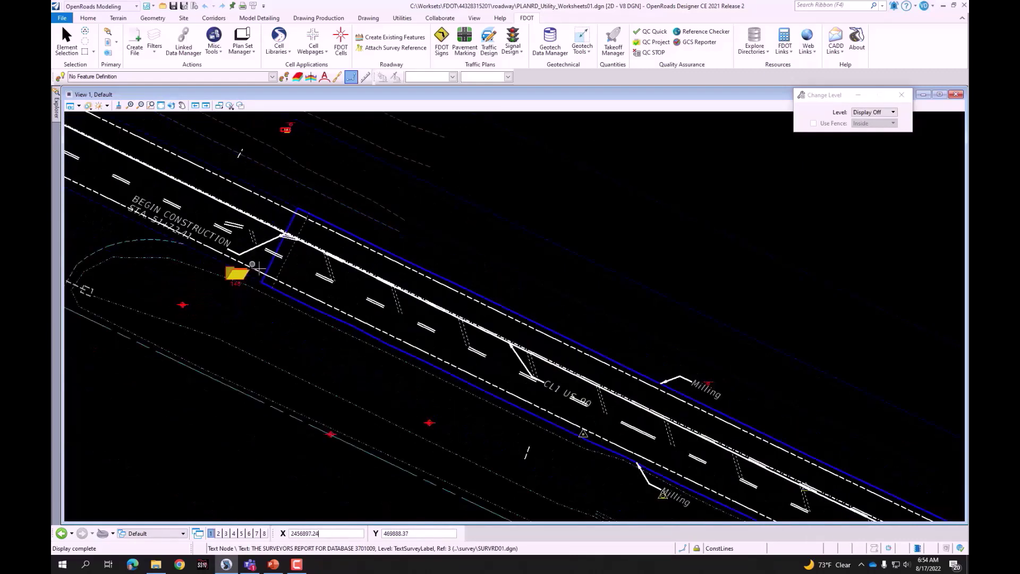
Display the TEXTRD01 and survey reference levels in Level Display and save the view settings.
key(ctrl+e)
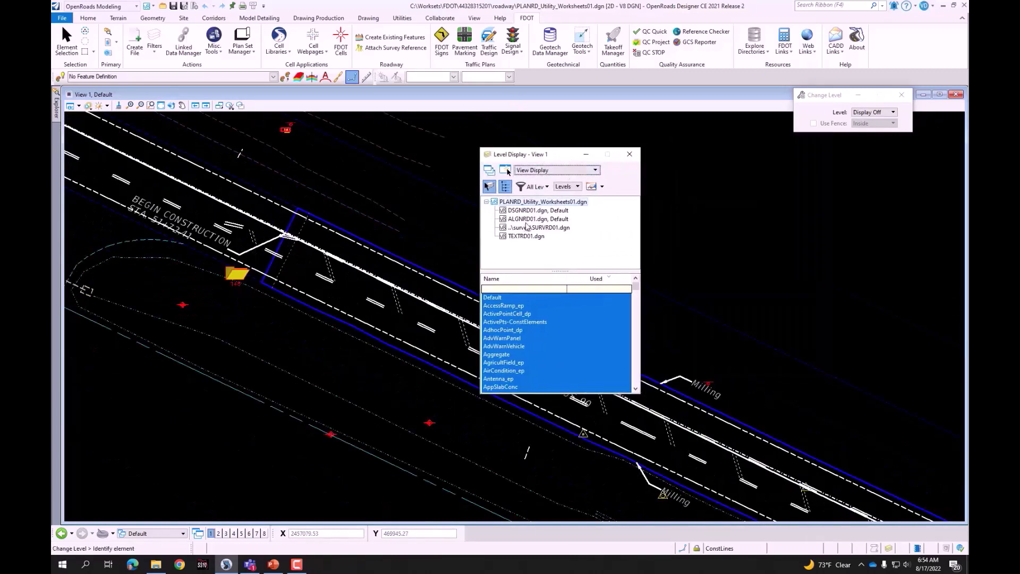
click(519, 237)
right_click(512, 347)
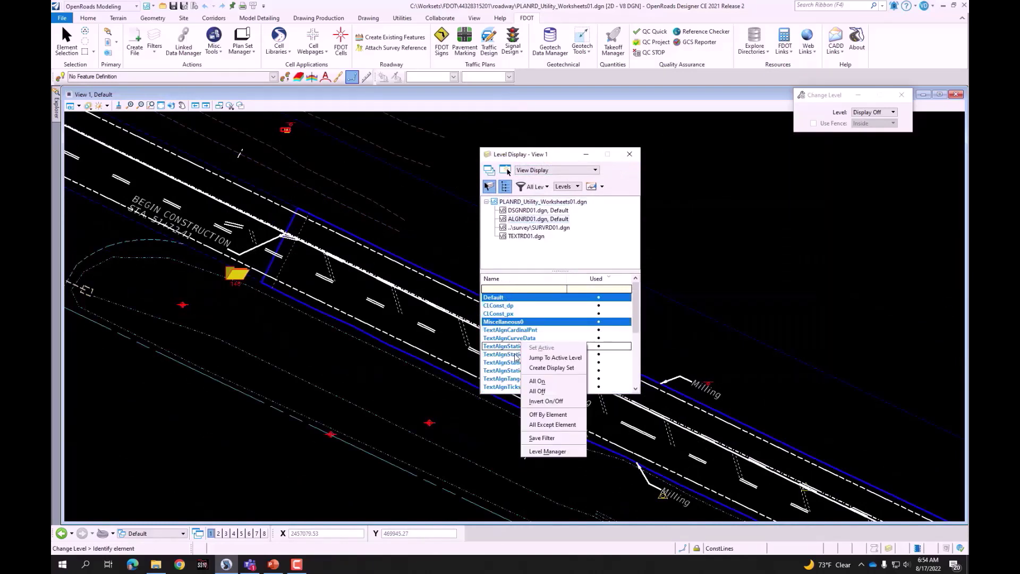
click(536, 385)
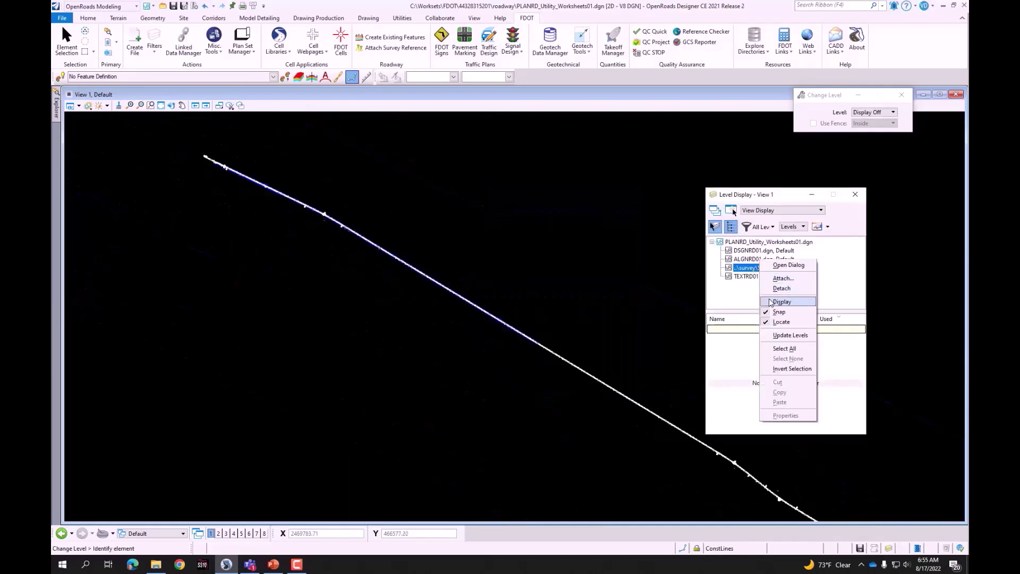
click(780, 302)
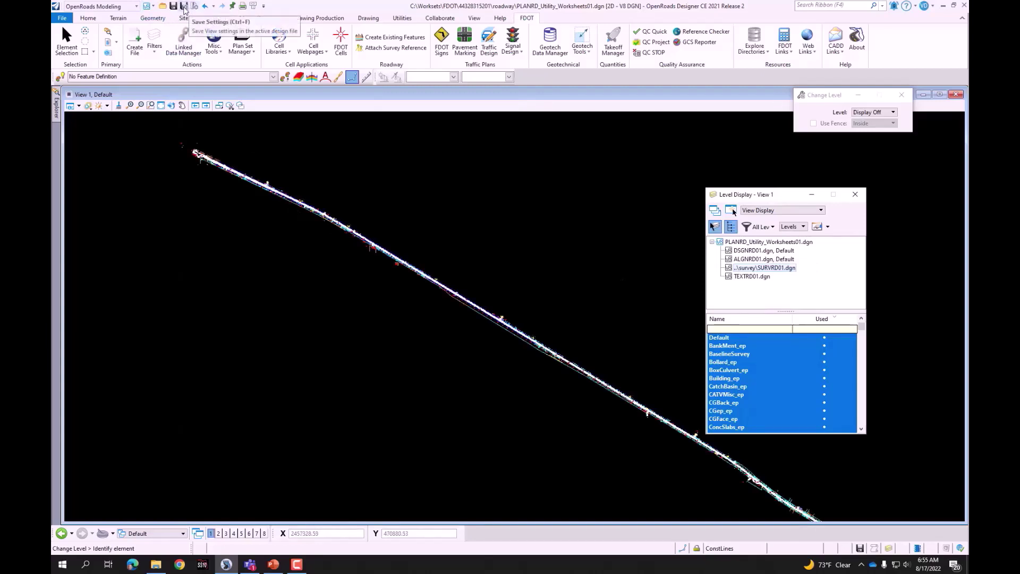
click(184, 7)
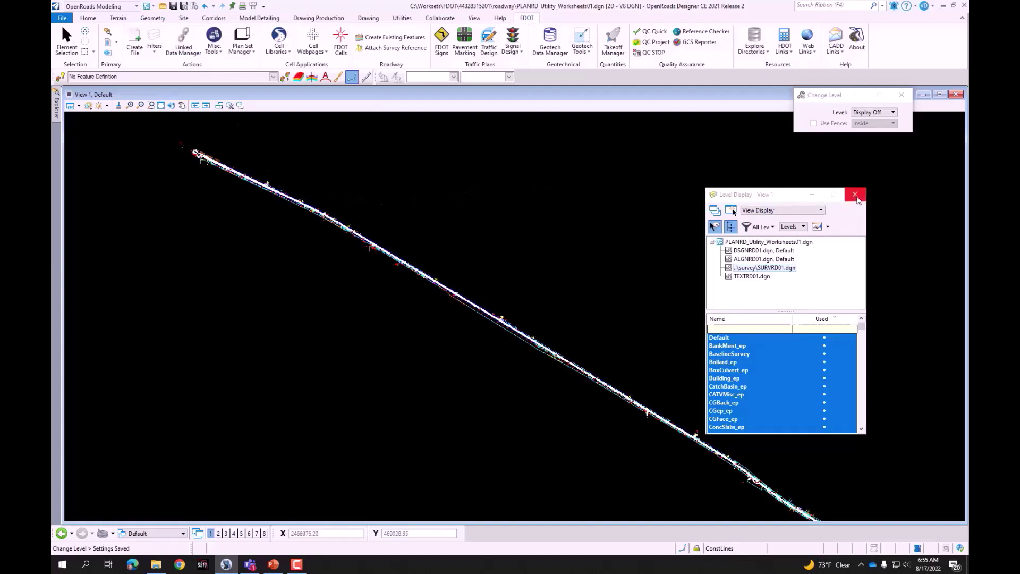
click(854, 194)
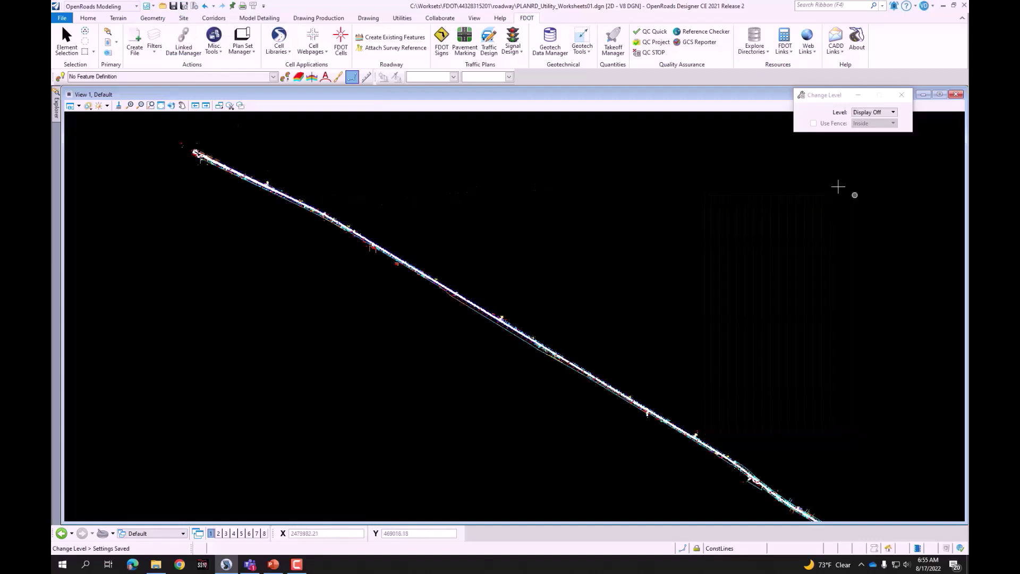
Start a Civil Plan named boundary using the 11x17 Plan Only drawing seed at 1"=50'.
click(319, 18)
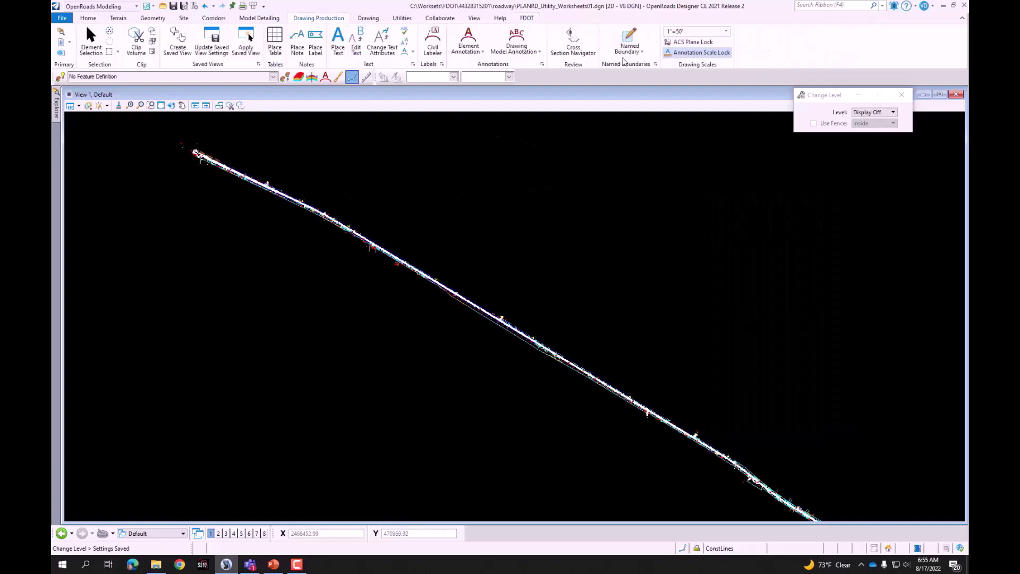
click(634, 42)
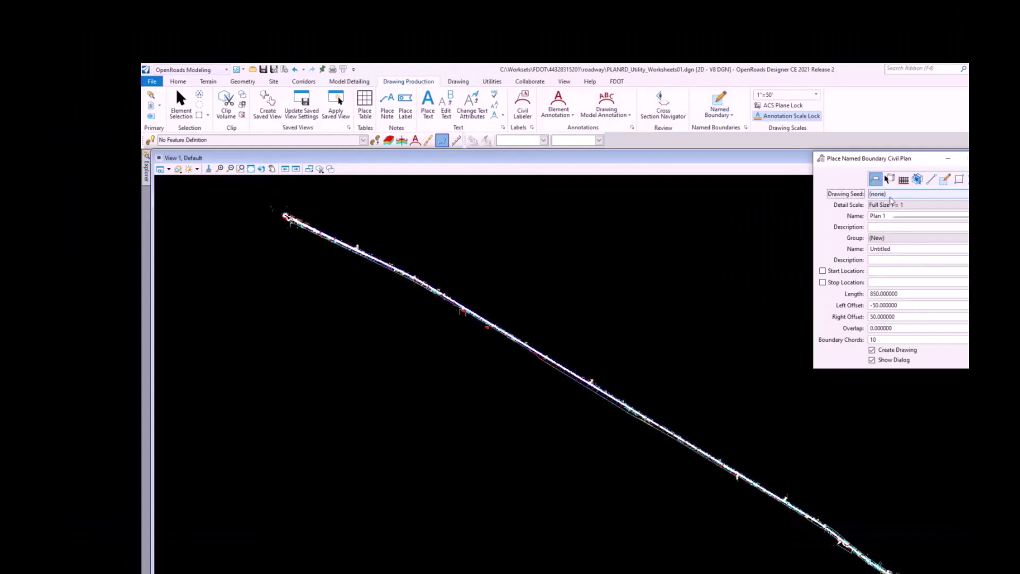
click(893, 198)
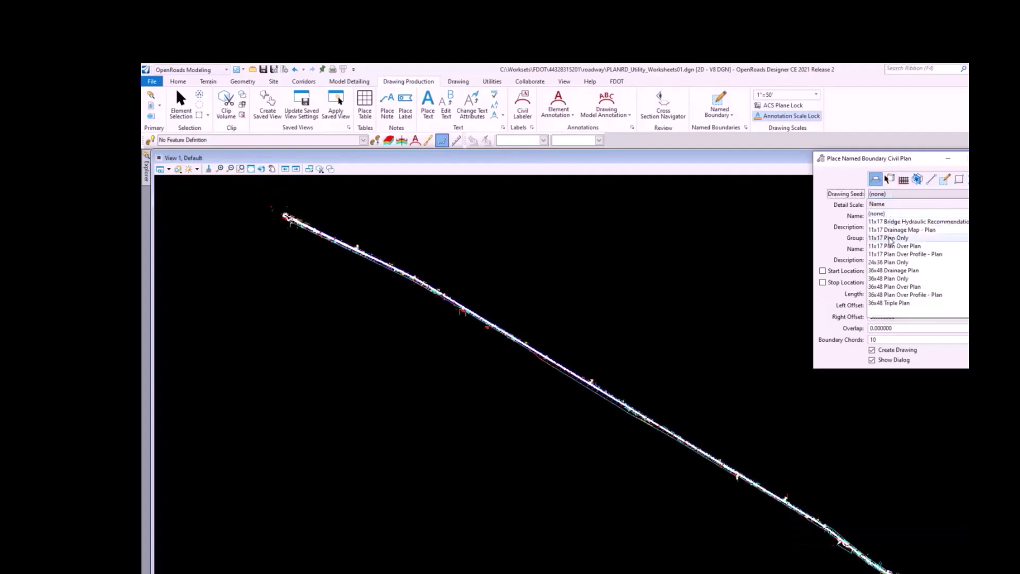
click(889, 238)
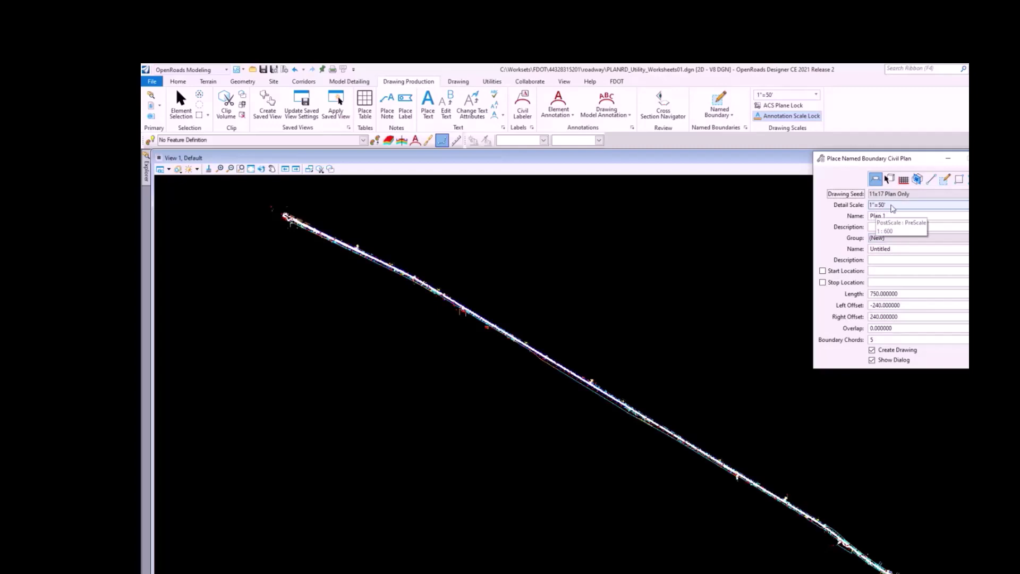
scroll(286, 207, up, 5)
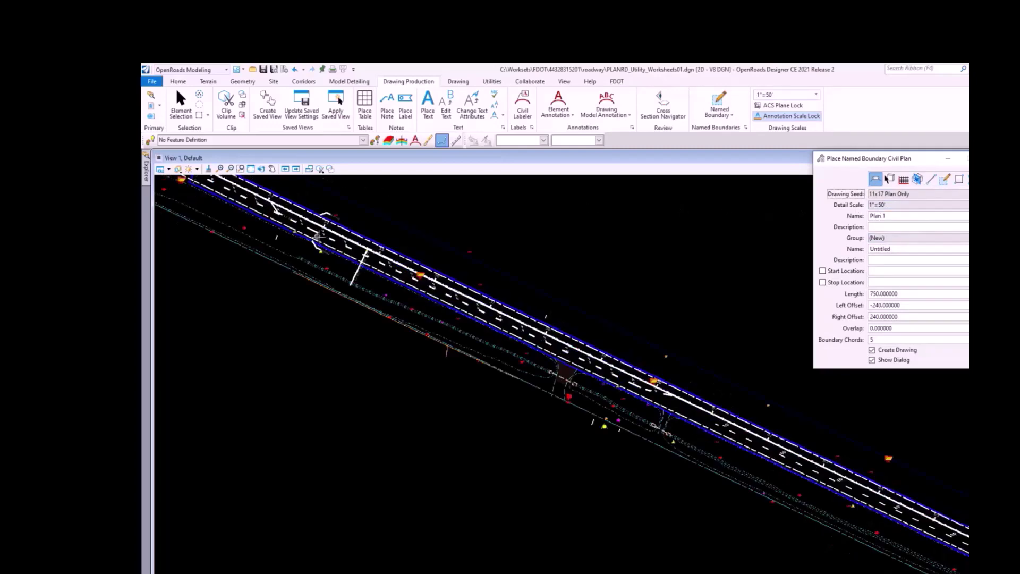
scroll(319, 236, up, 6)
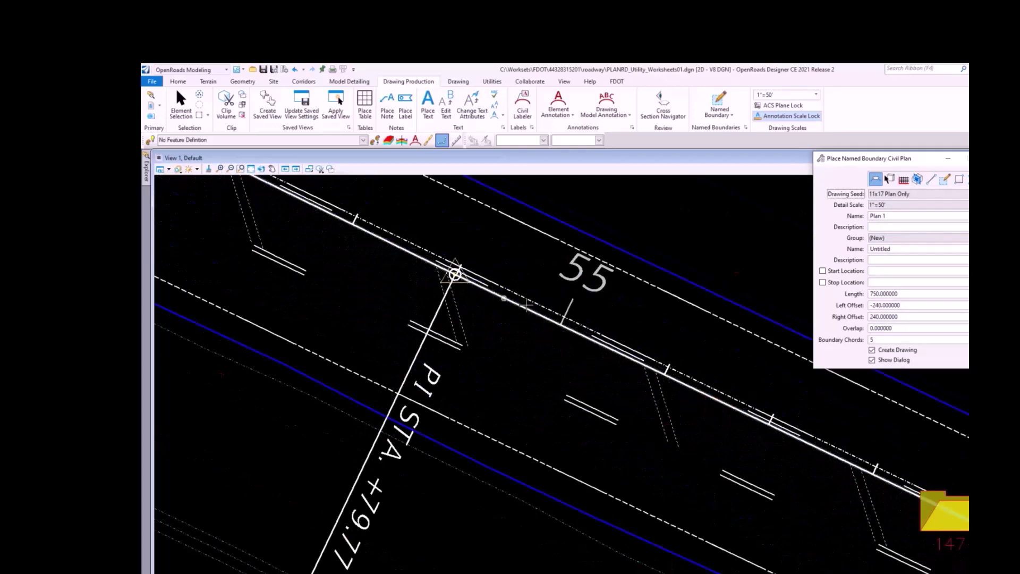
Pick the CL1 alignment, stop the plan boundaries at station 150+00, and accept them.
click(549, 316)
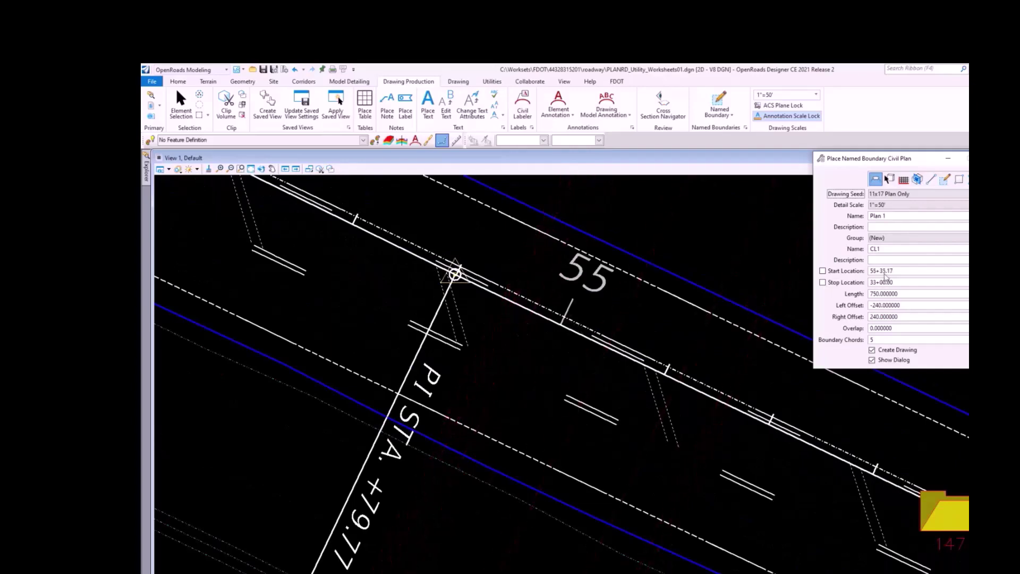
scroll(542, 392, down, 5)
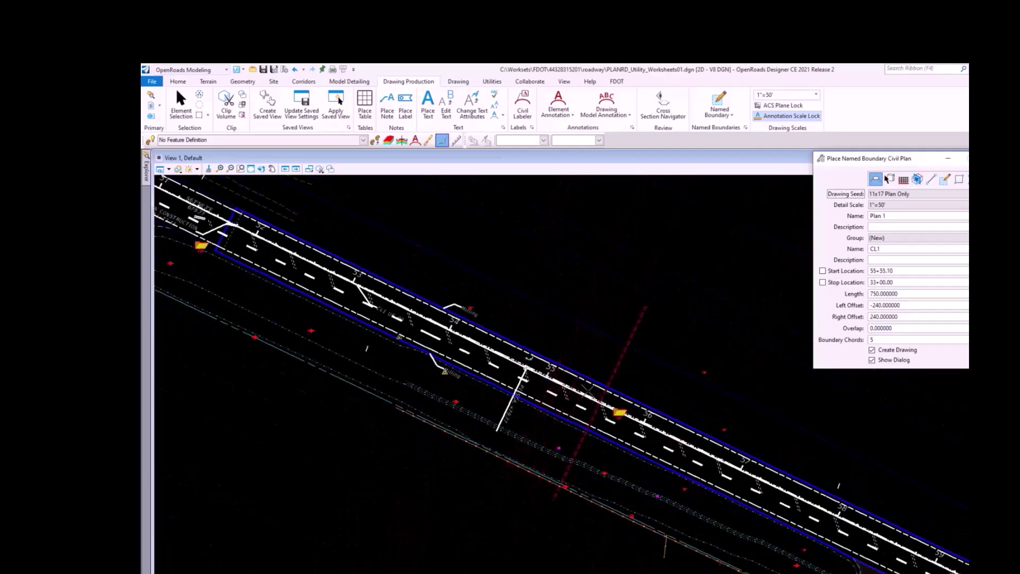
scroll(238, 244, up, 3)
scroll(238, 244, down, 3)
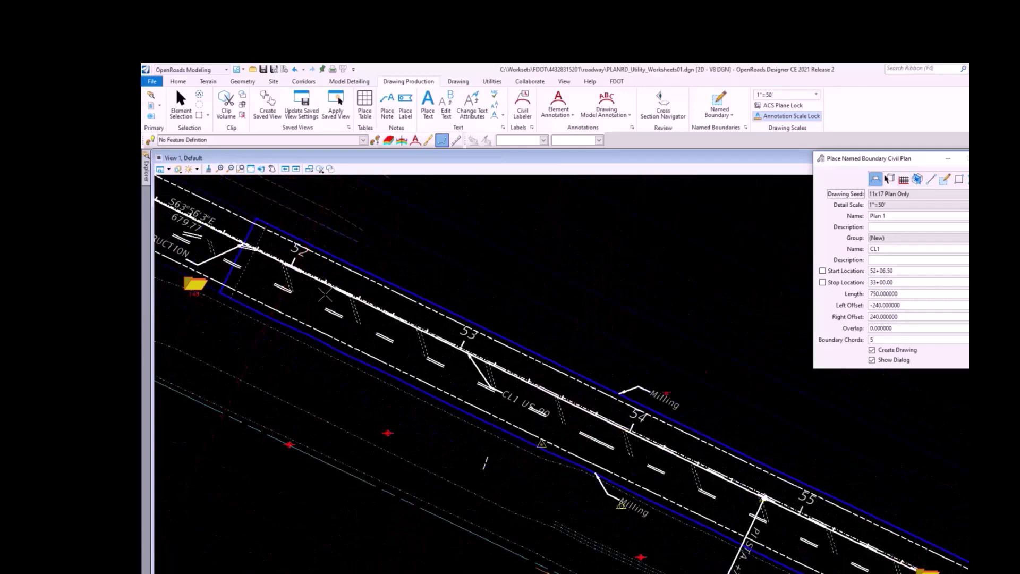
scroll(263, 260, up, 3)
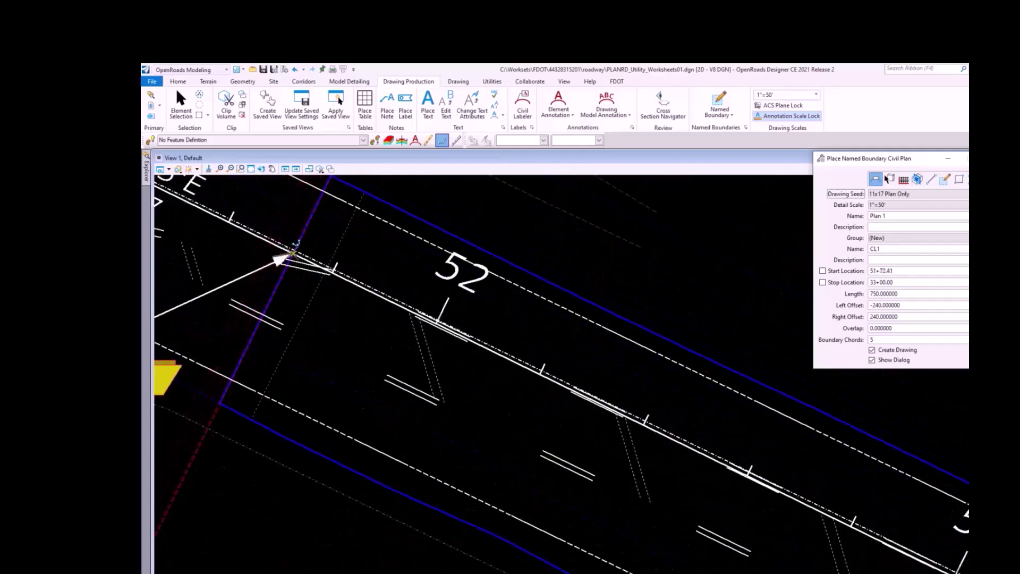
scroll(285, 257, down, 3)
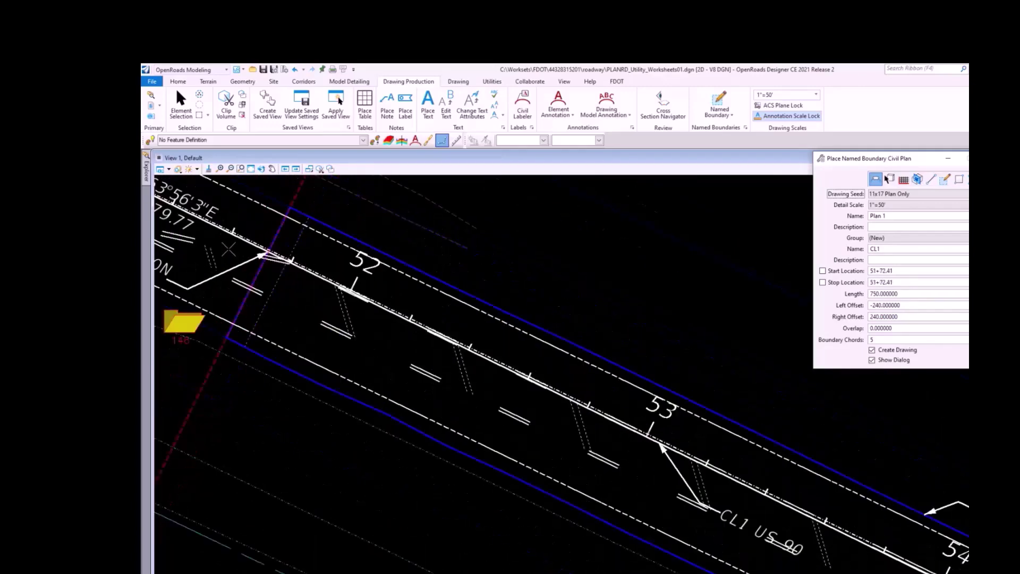
scroll(284, 257, down, 5)
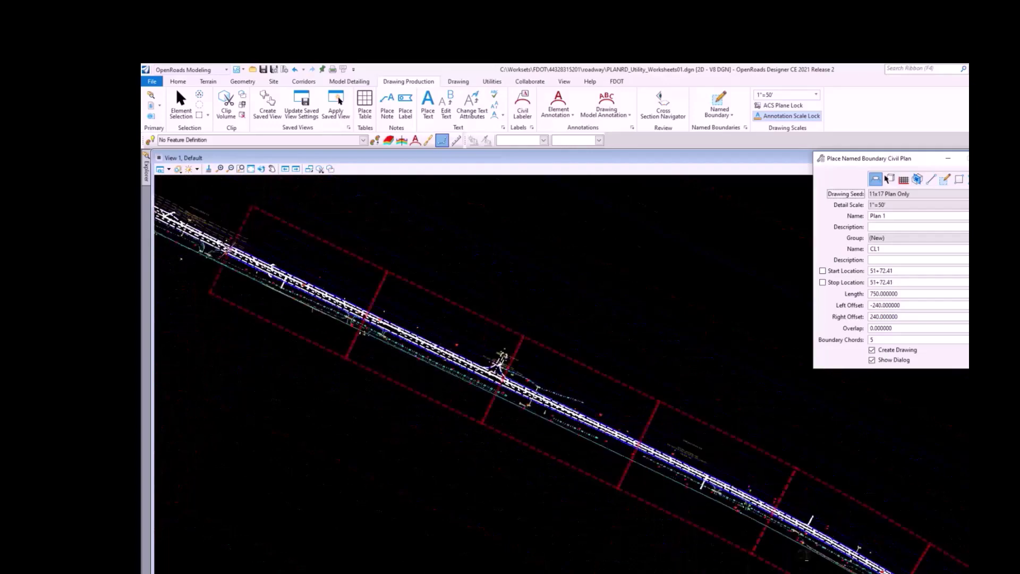
scroll(391, 326, down, 2)
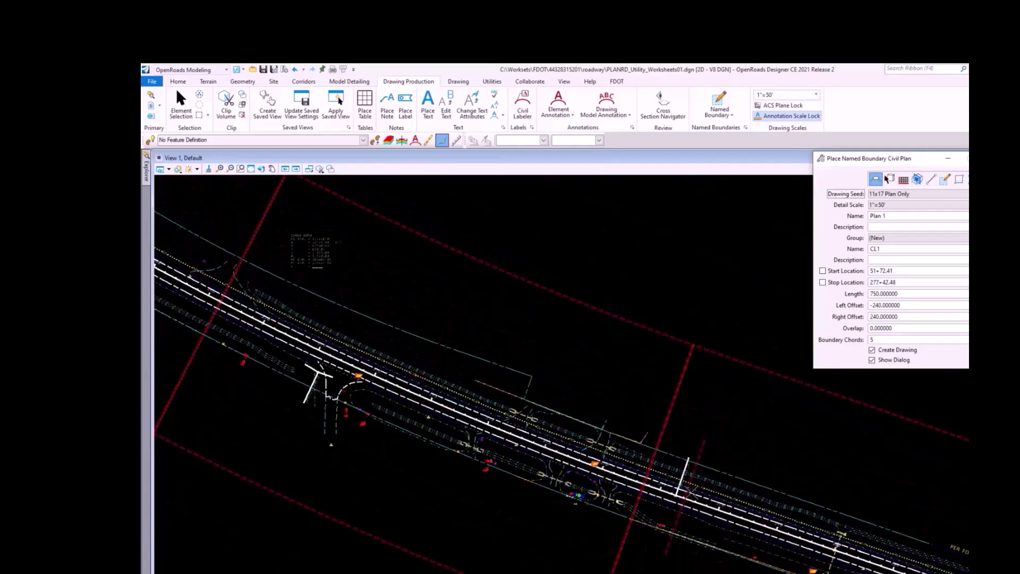
scroll(689, 493, down, 3)
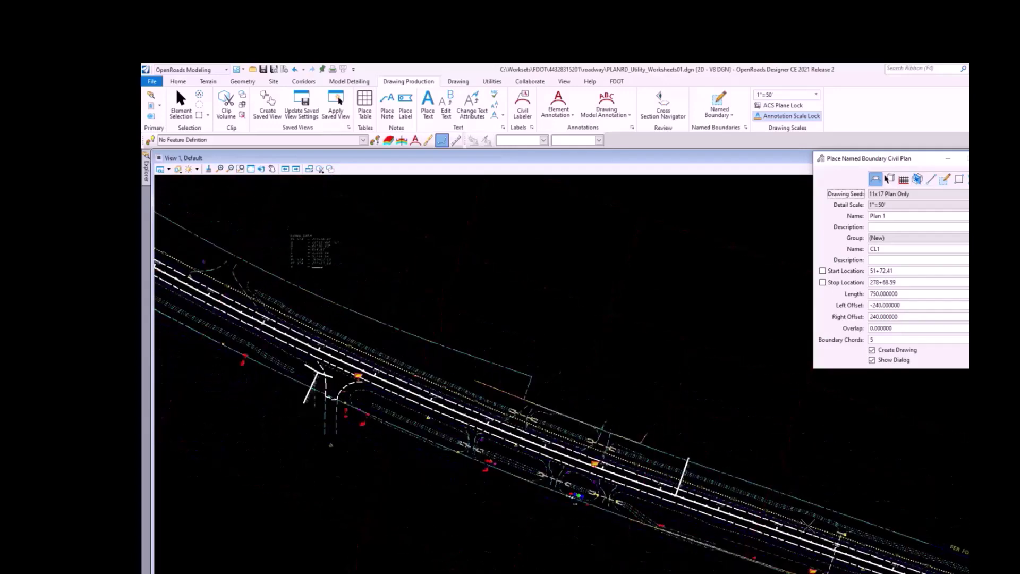
scroll(631, 432, down, 3)
scroll(380, 271, up, 3)
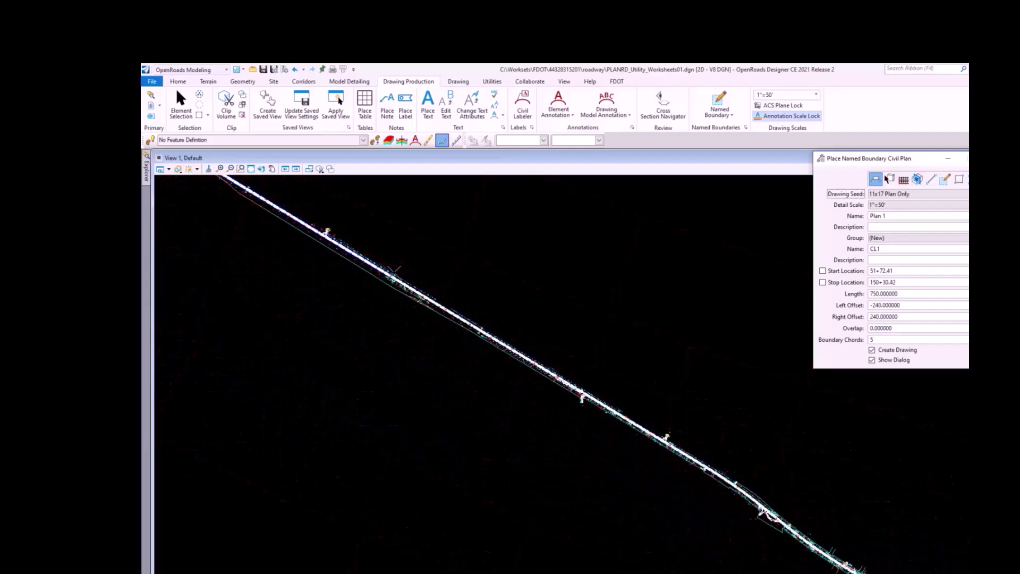
scroll(379, 271, up, 3)
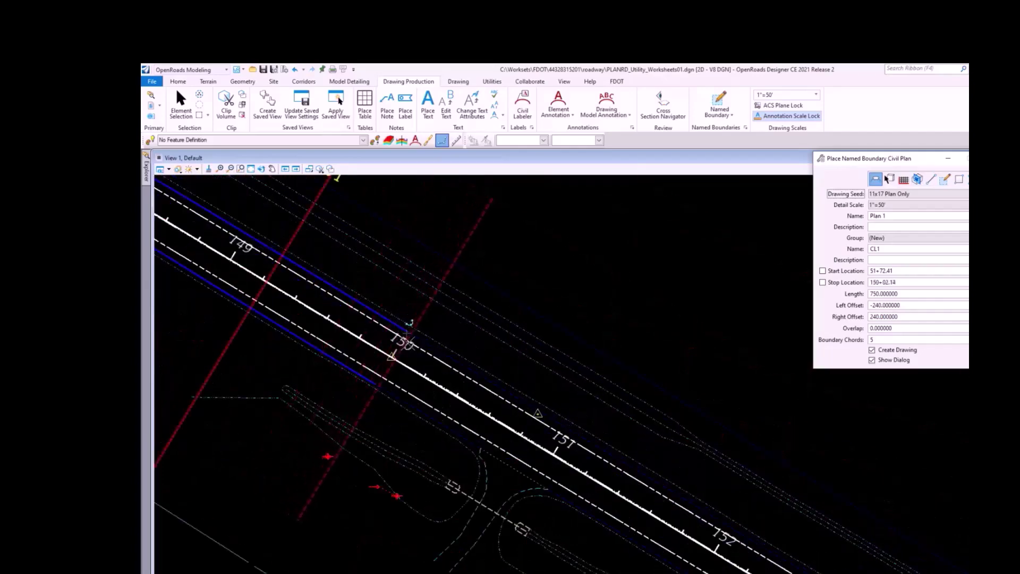
scroll(409, 297, up, 2)
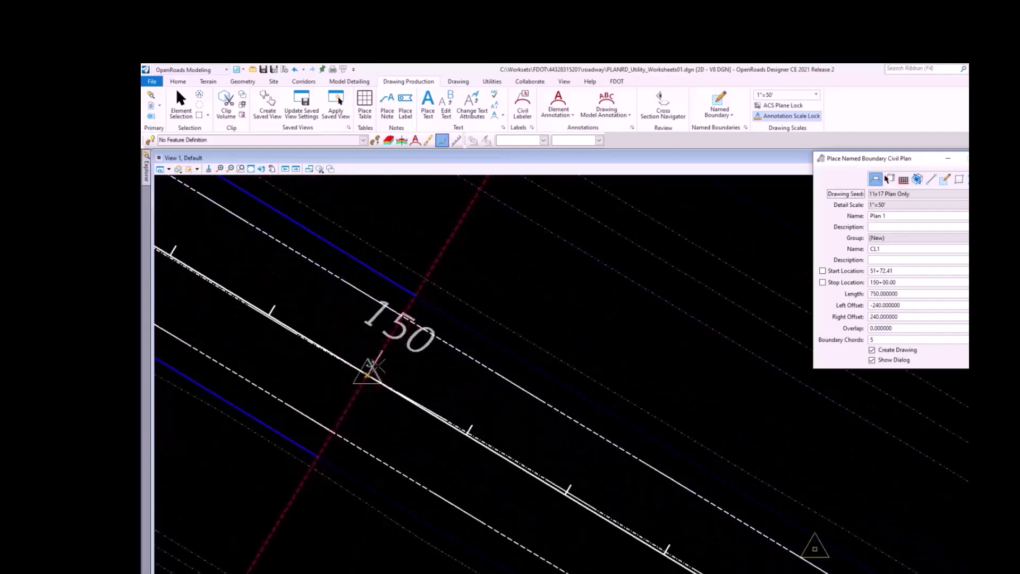
click(381, 350)
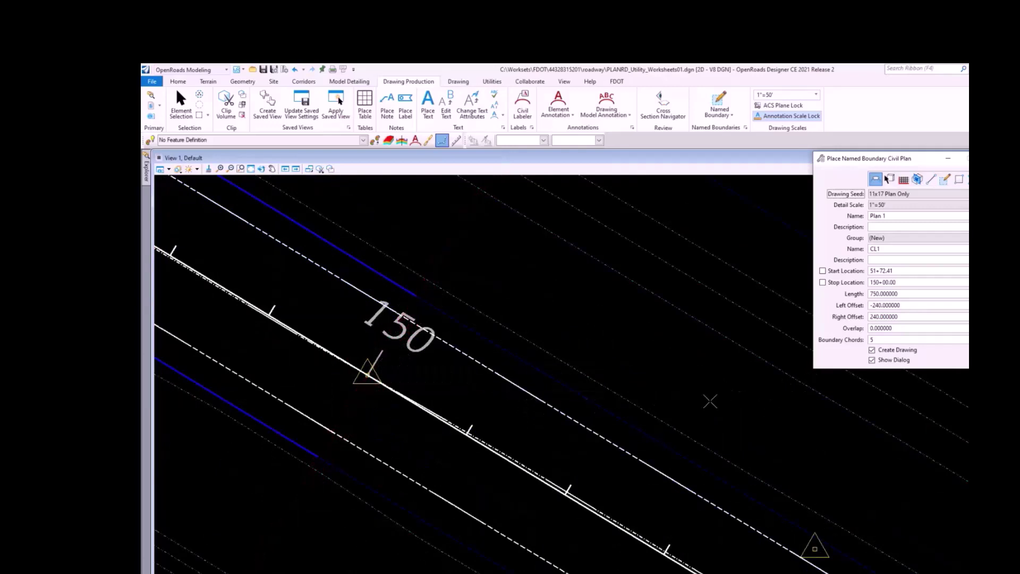
click(709, 401)
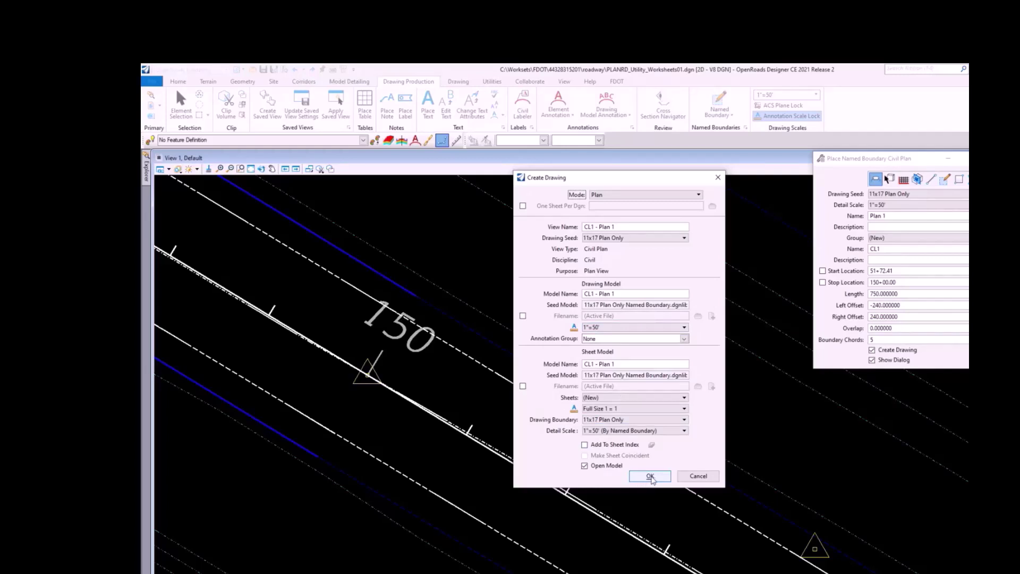
Create the CL1 plan drawings and sheets, then open the CL1 - Plan 1 sheet model.
click(650, 477)
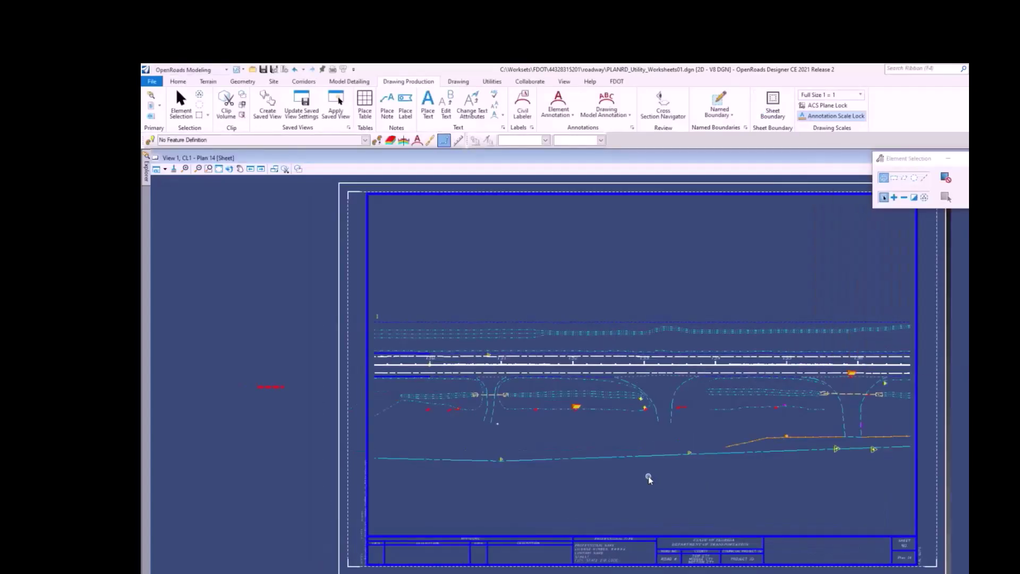
click(184, 82)
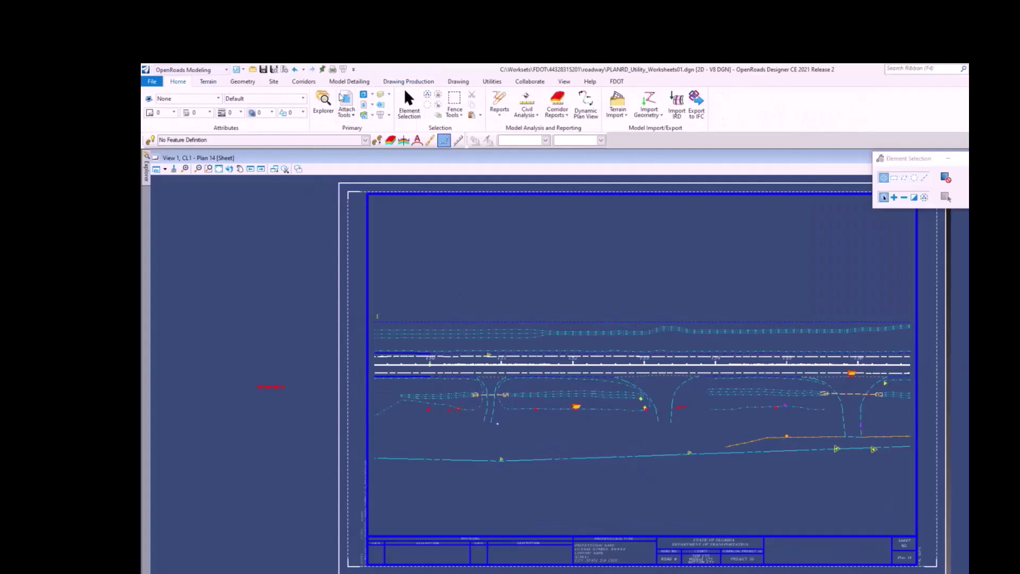
click(364, 94)
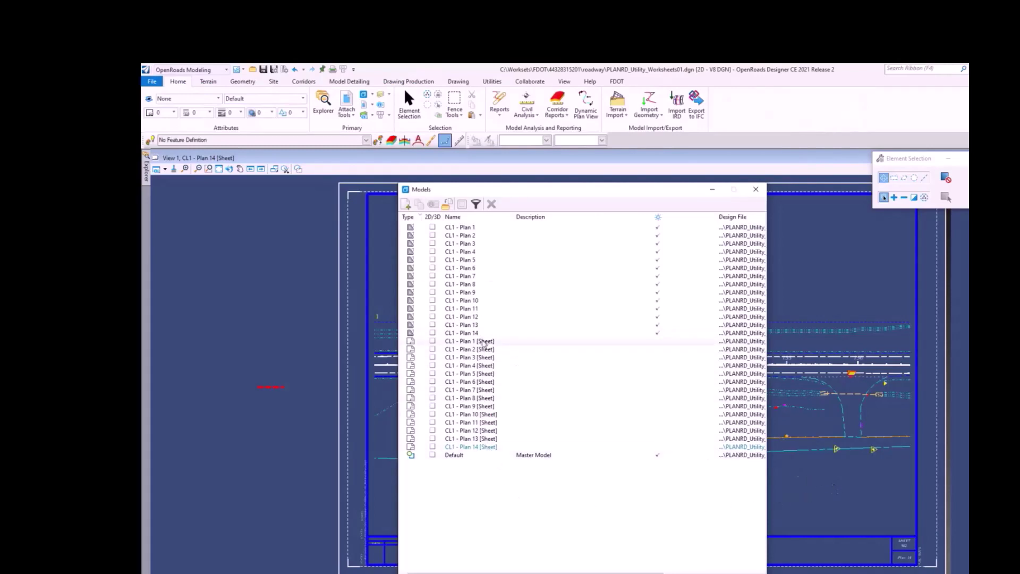
double_click(485, 344)
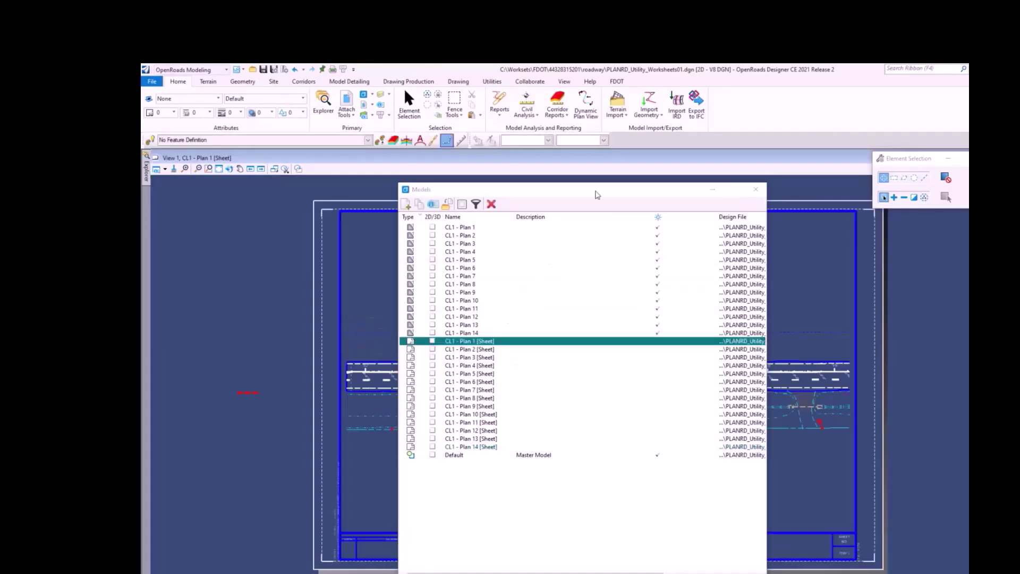
Check the Default model, then return to review the CL1 - Plan 1 sheet's title block.
drag(597, 195, 997, 218)
scroll(394, 378, up, 5)
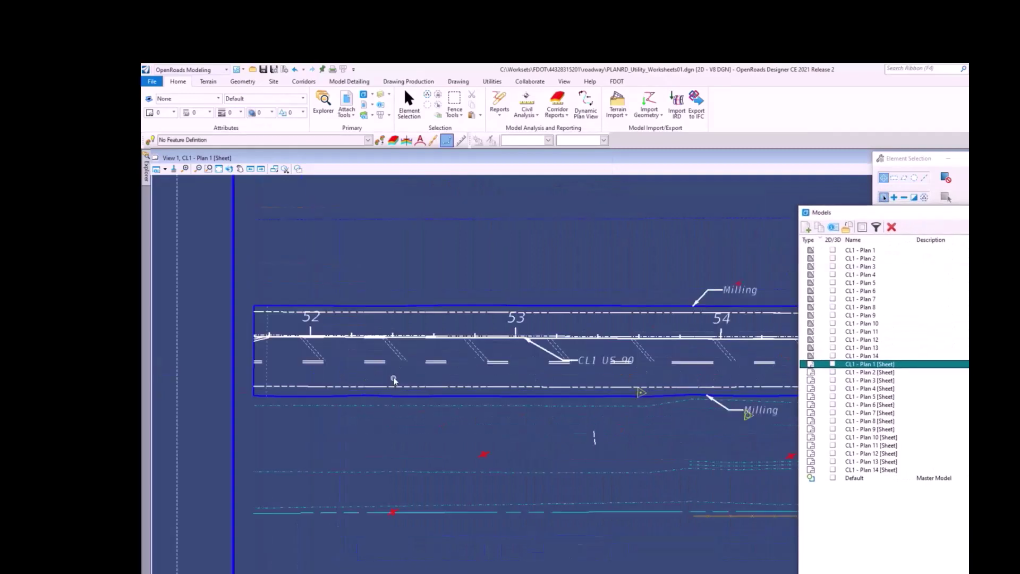
scroll(294, 325, up, 2)
scroll(203, 333, down, 5)
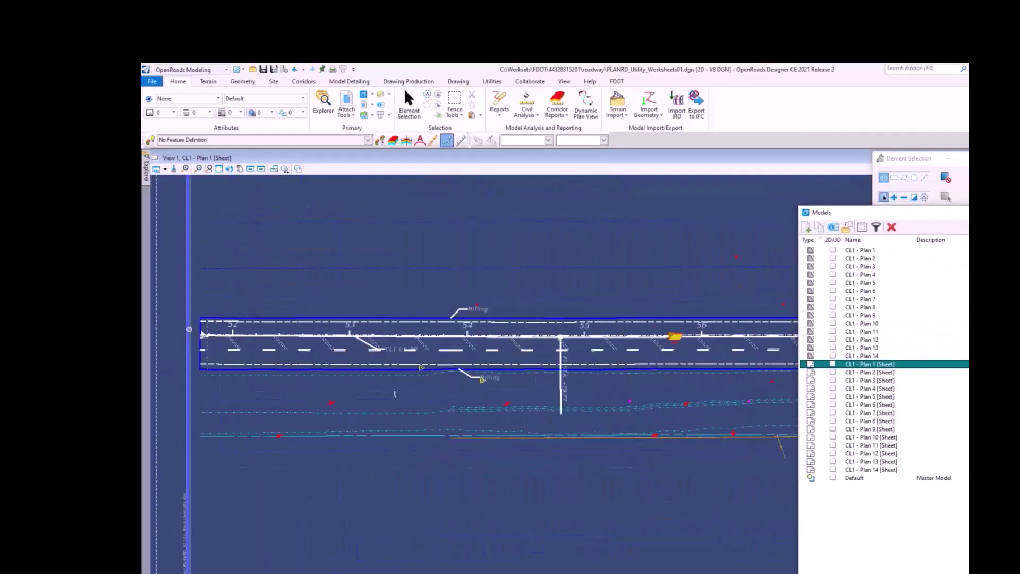
double_click(873, 421)
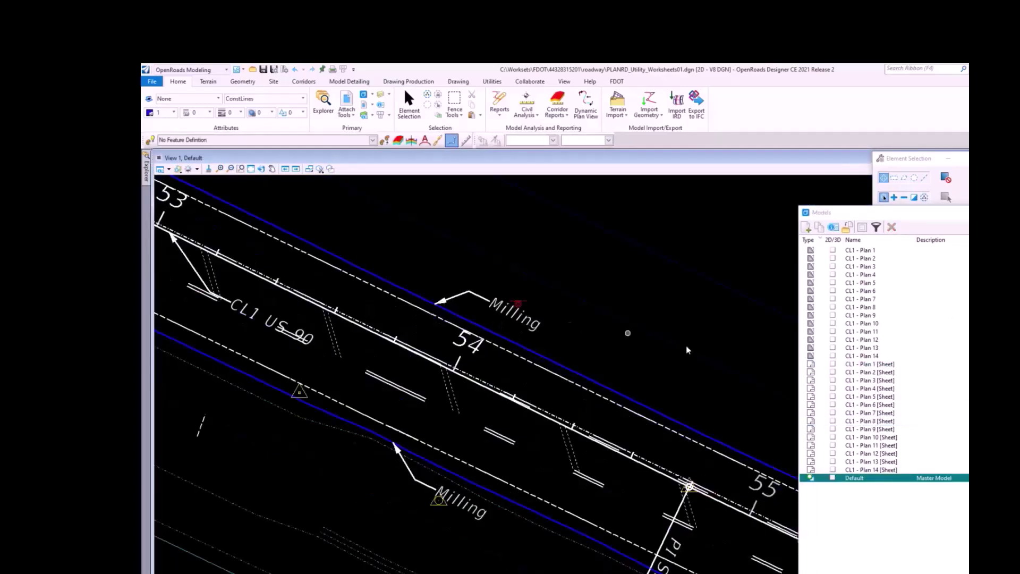
double_click(860, 364)
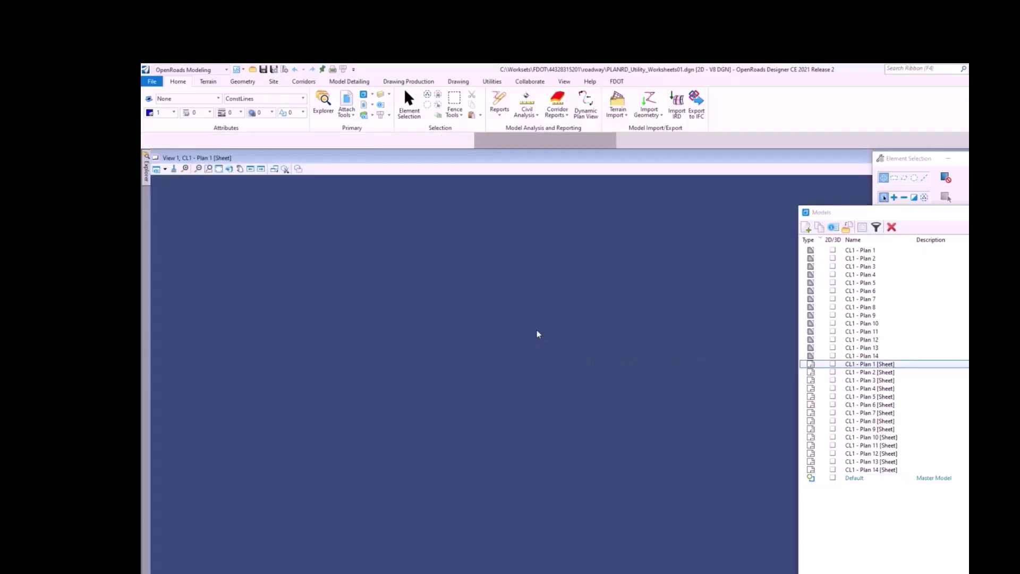
scroll(477, 317, up, 5)
scroll(473, 318, down, 3)
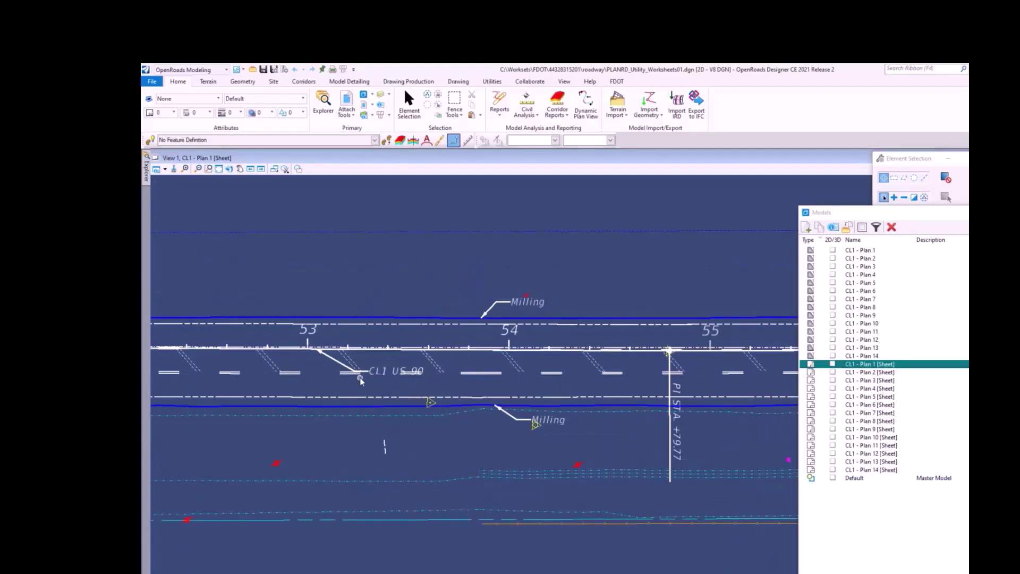
scroll(360, 380, down, 5)
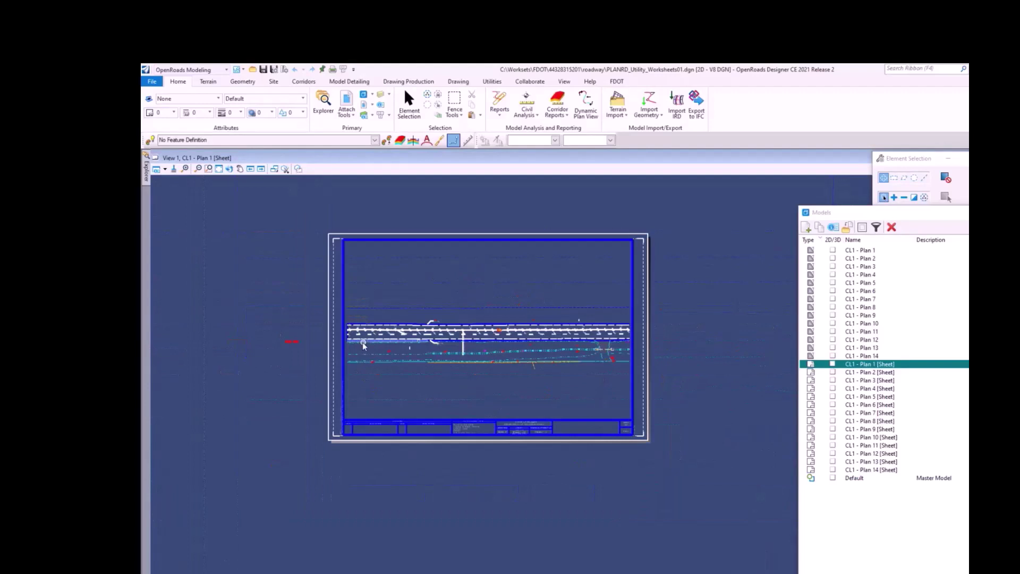
click(616, 82)
scroll(500, 419, up, 4)
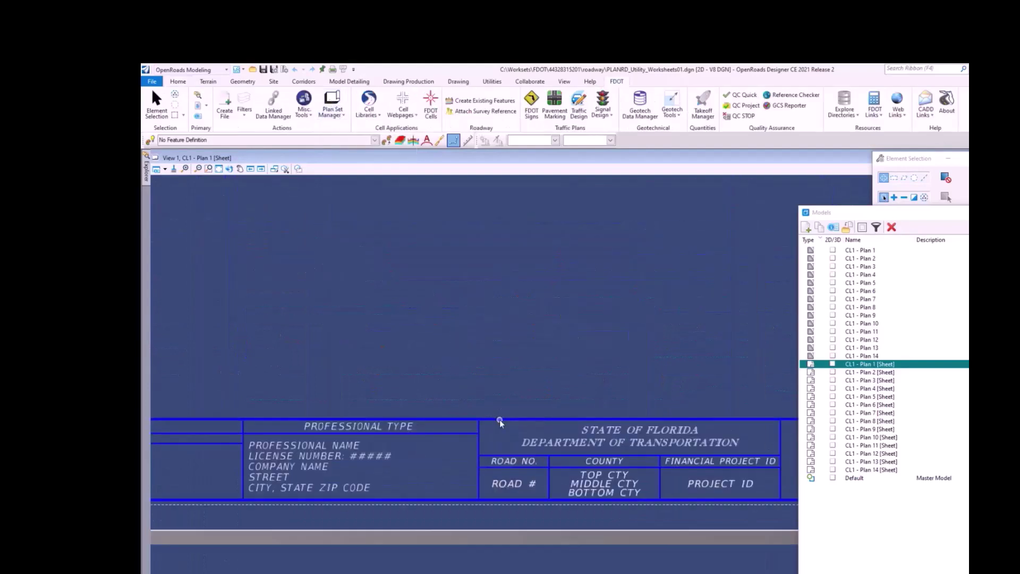
scroll(304, 378, down, 3)
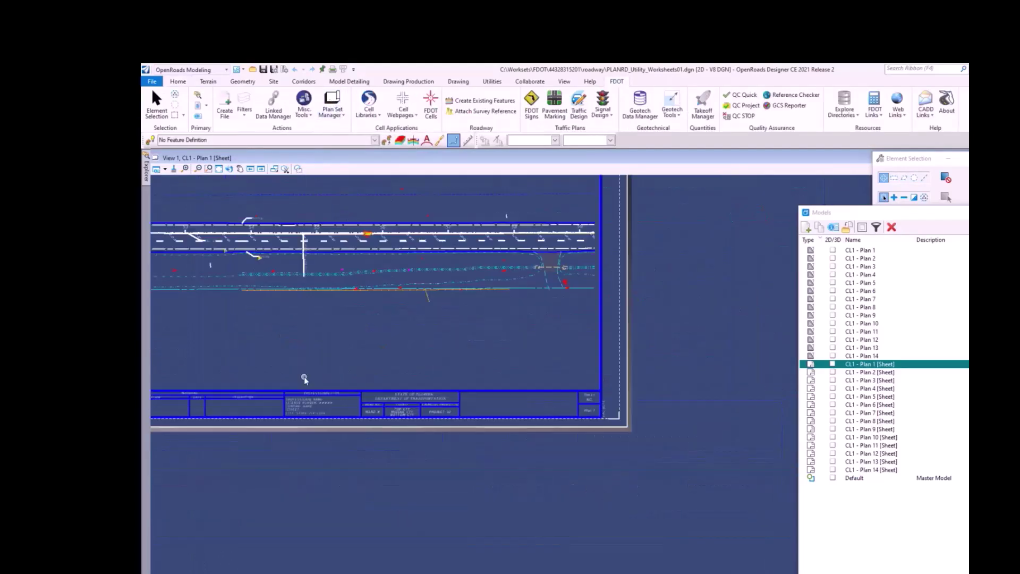
scroll(321, 387, down, 2)
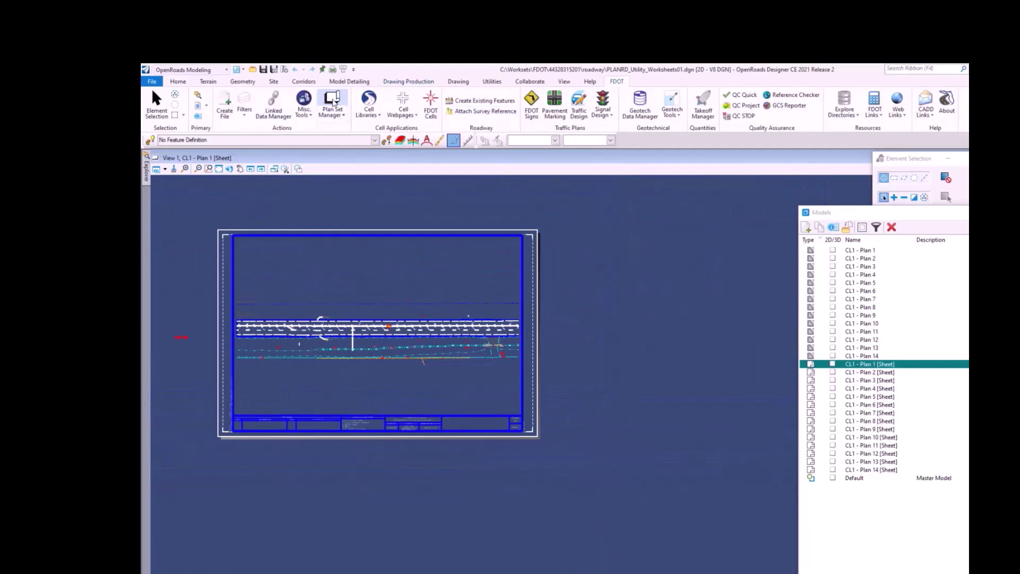
click(334, 103)
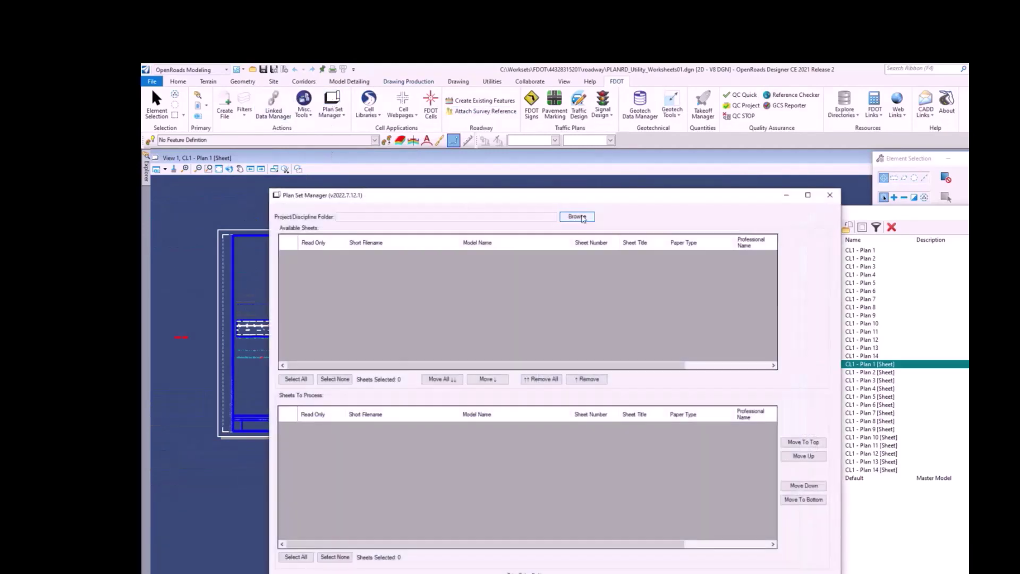
click(584, 217)
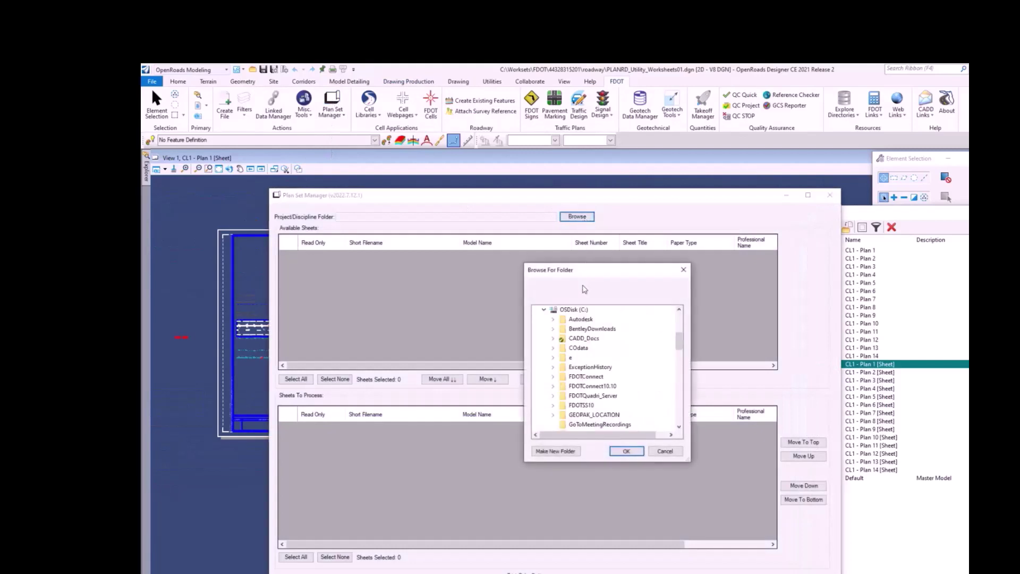
scroll(610, 383, down, 10)
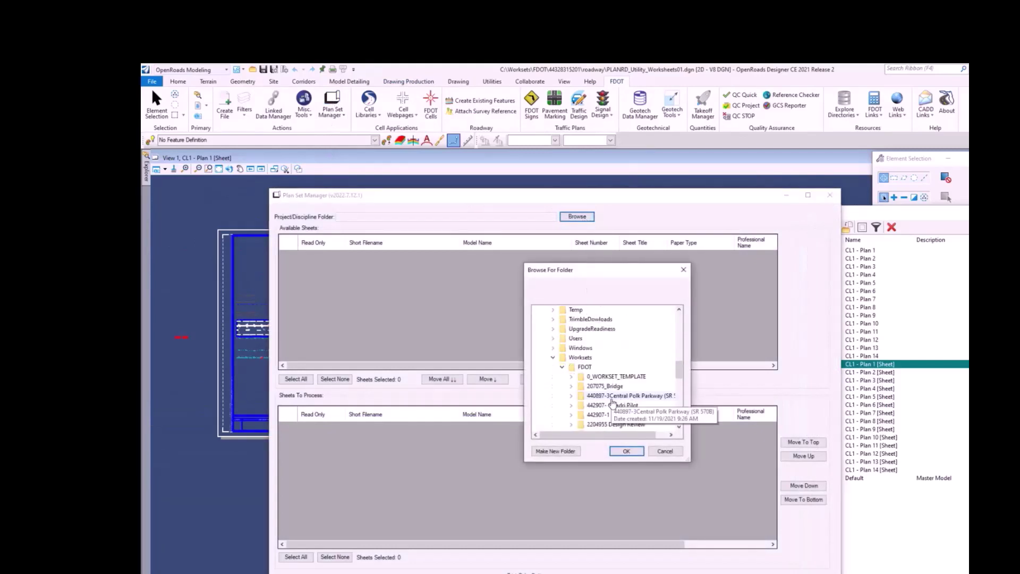
scroll(612, 402, down, 4)
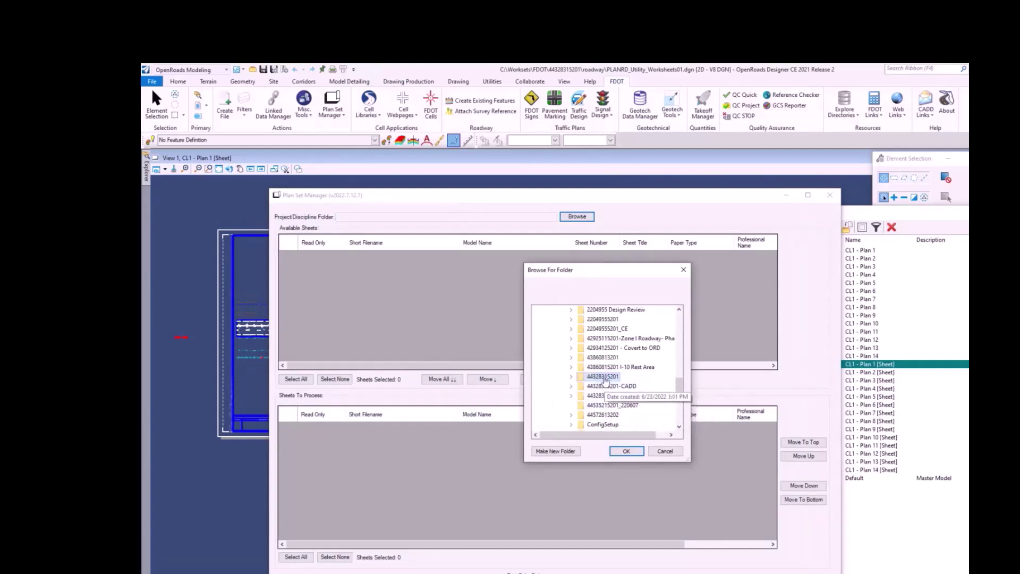
double_click(602, 376)
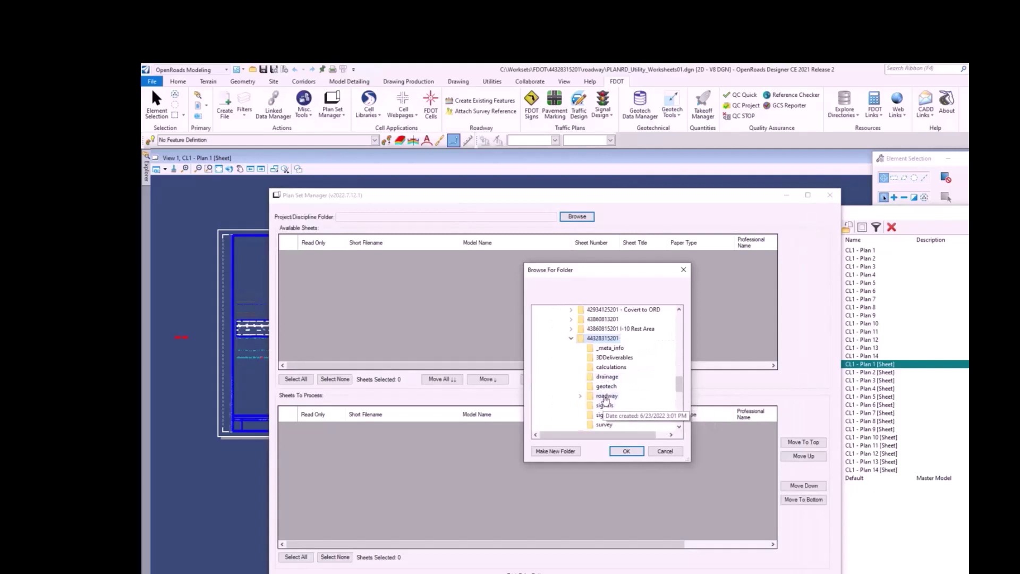
click(626, 450)
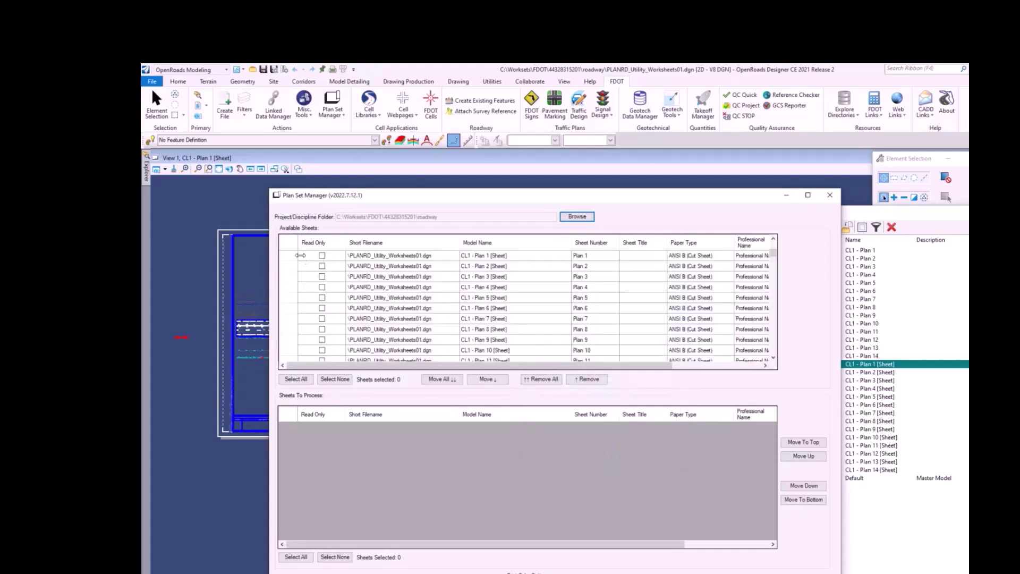
Move the 14 Worksheets01 sheets into the Sheets To Process list.
click(291, 255)
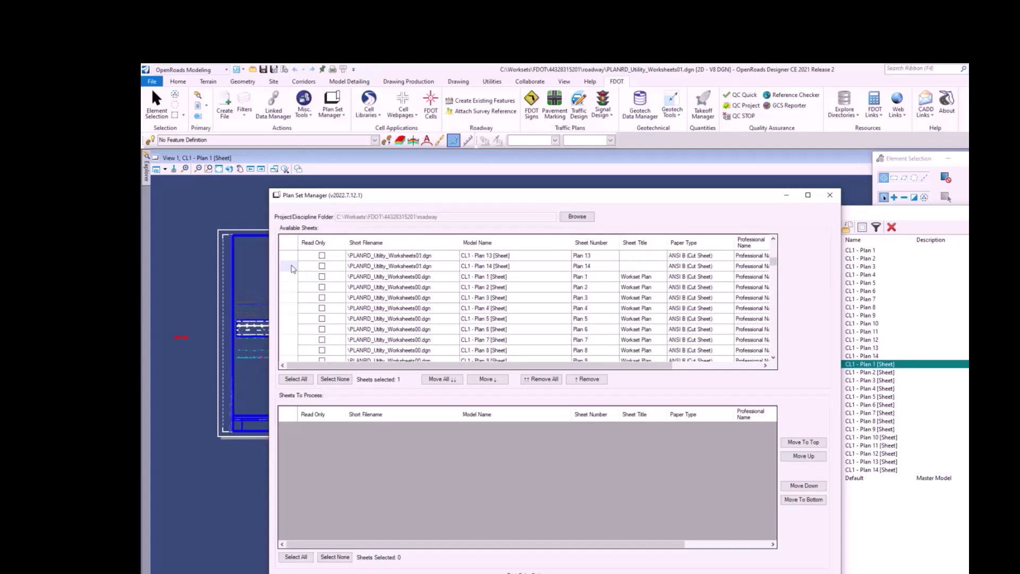
shift+click(291, 268)
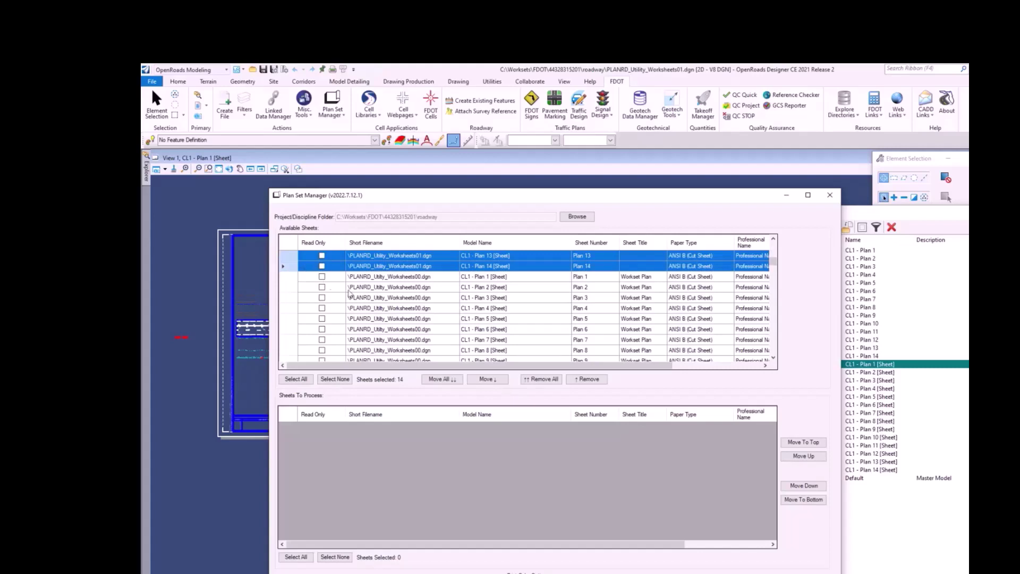
click(498, 384)
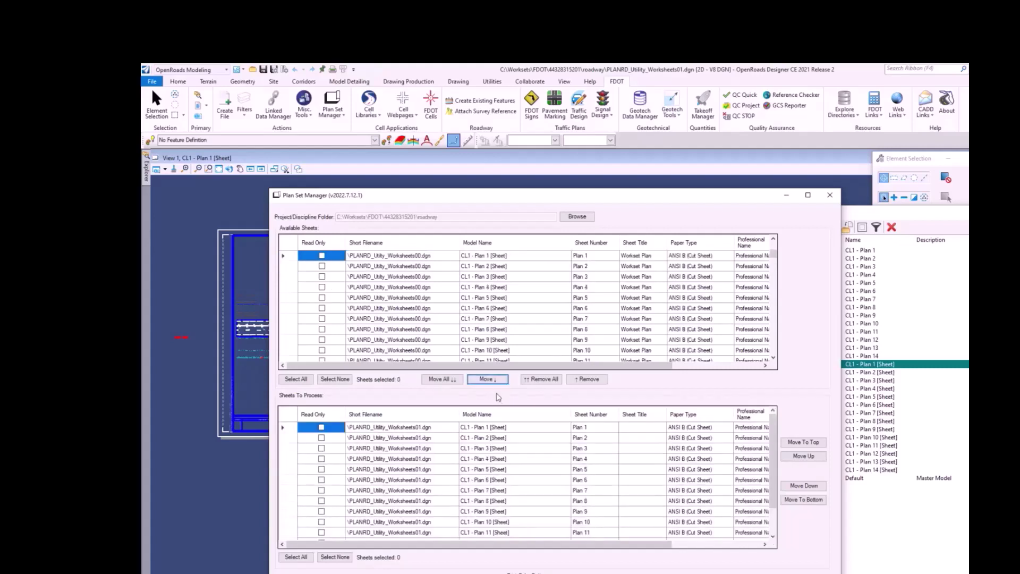
Select all 14 queued sheets and bring up their bulk actions.
right_click(325, 429)
click(322, 433)
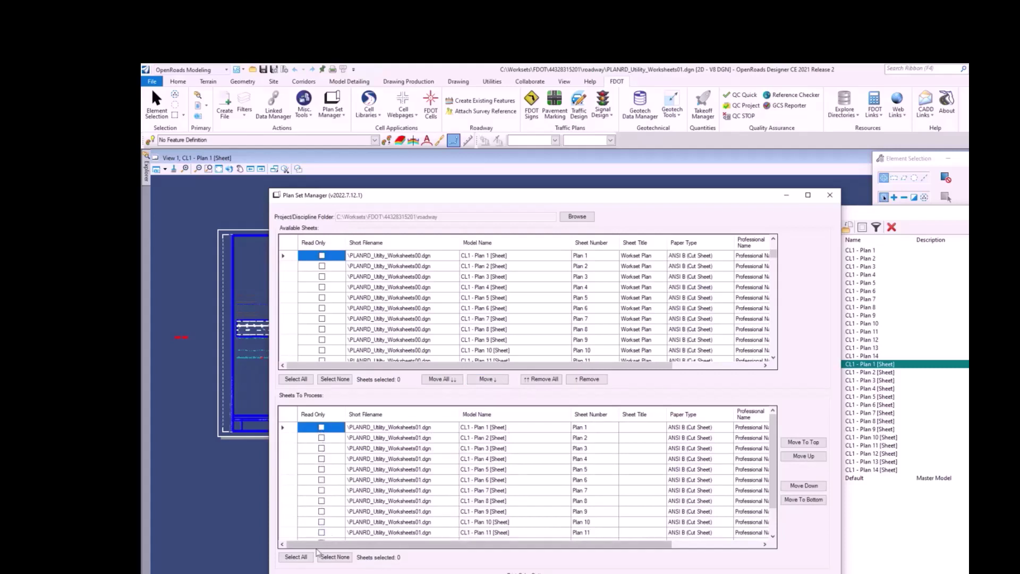
click(296, 557)
right_click(347, 490)
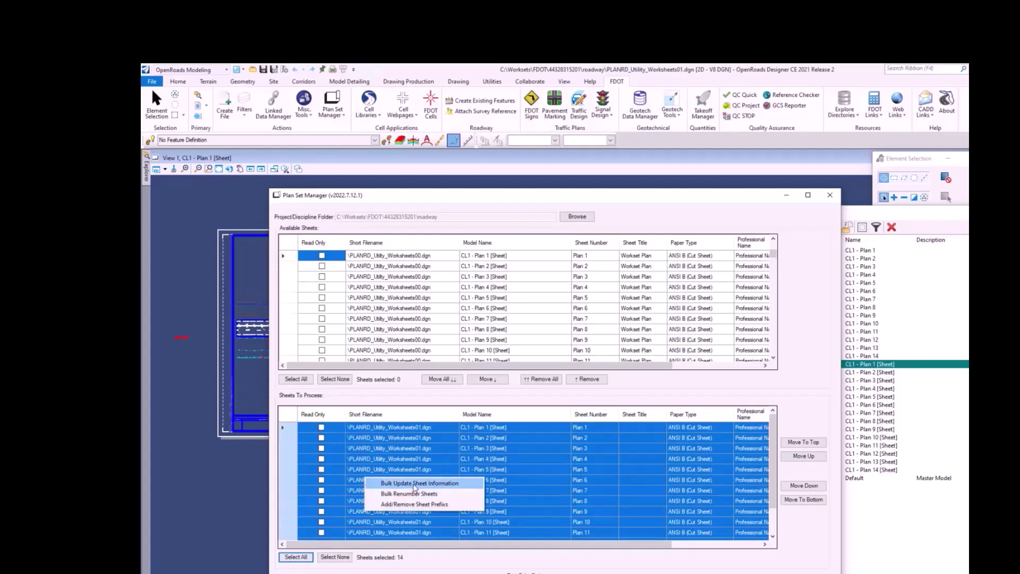
Start a bulk sheet information update and set the sheet title to Utility_Worksheets.
click(414, 483)
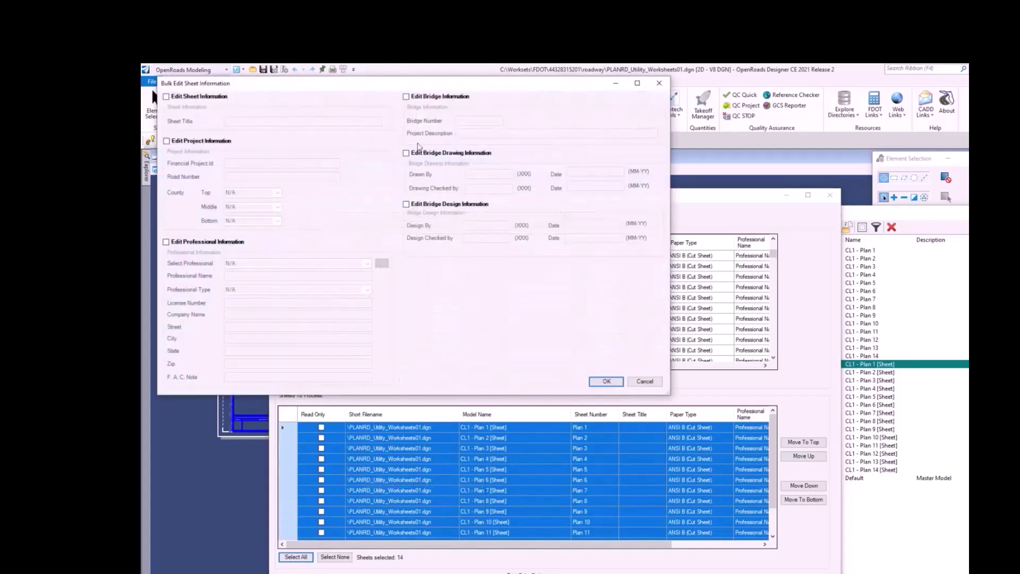
drag(349, 86, 475, 168)
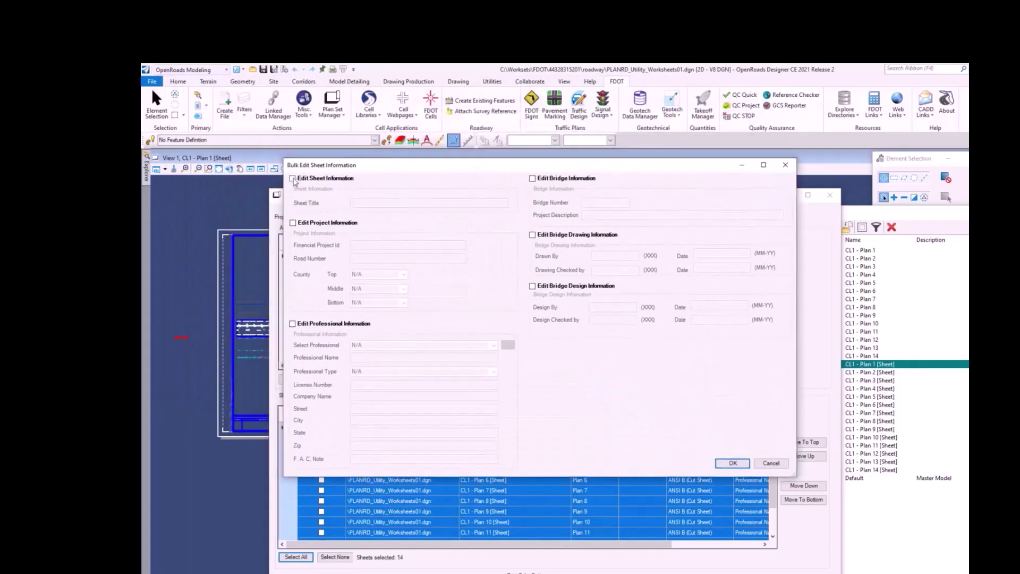
click(293, 179)
click(374, 202)
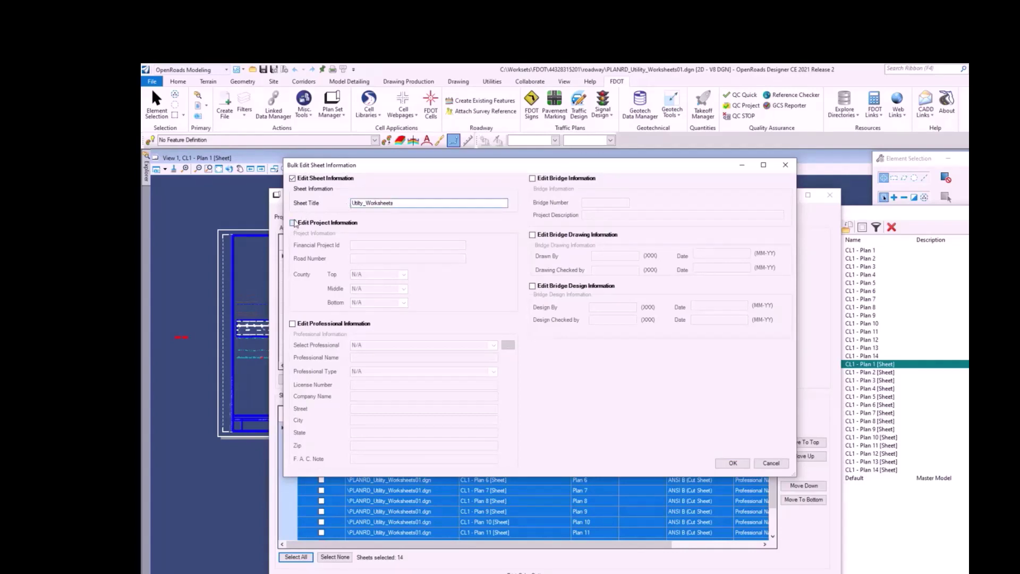
Enter the financial project ID, road number US 90 and Suwannee middle county, then apply.
click(293, 223)
click(365, 246)
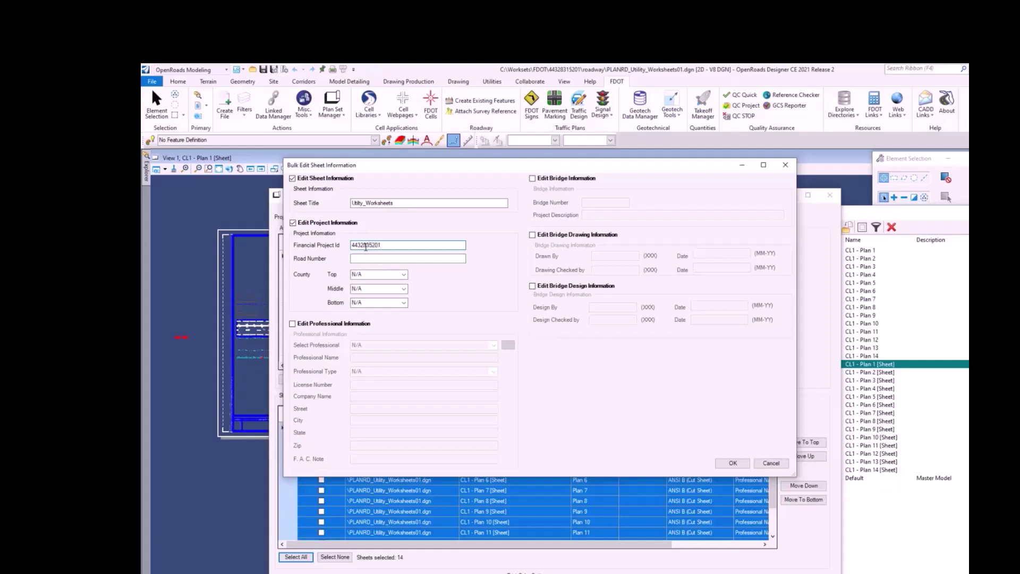
click(363, 257)
text(US 90)
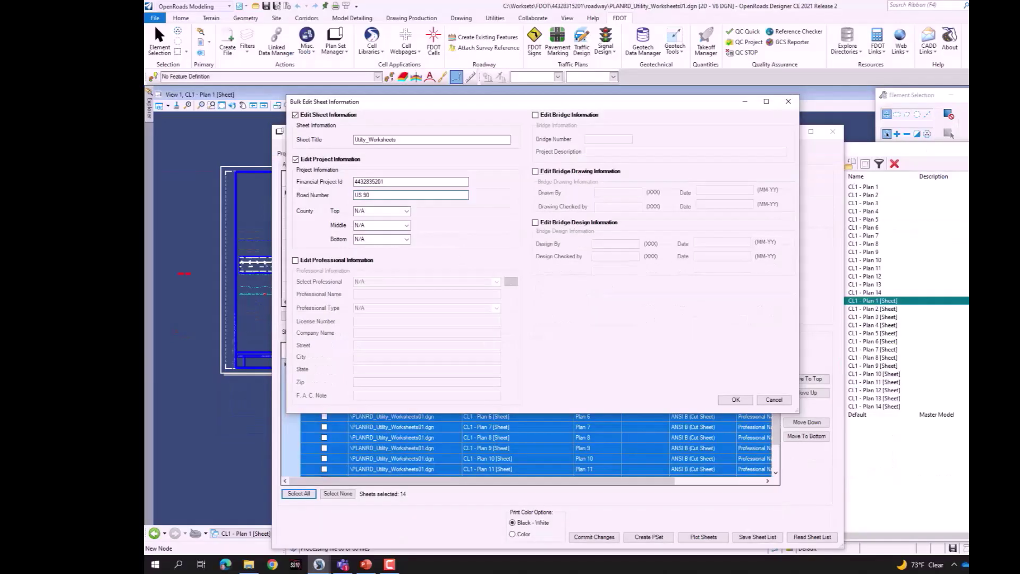
click(406, 226)
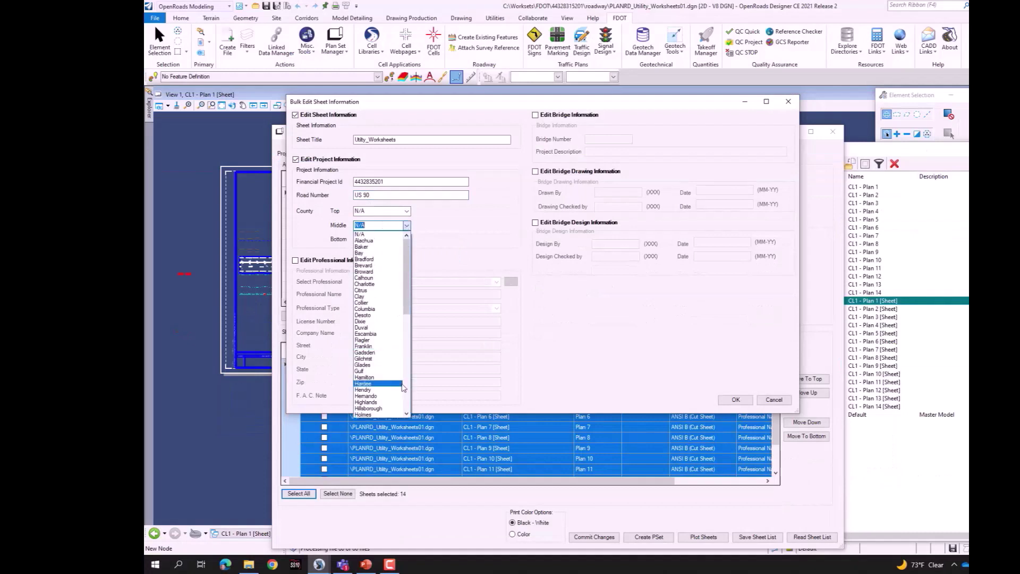
scroll(407, 387, down, 3)
scroll(407, 387, down, 4)
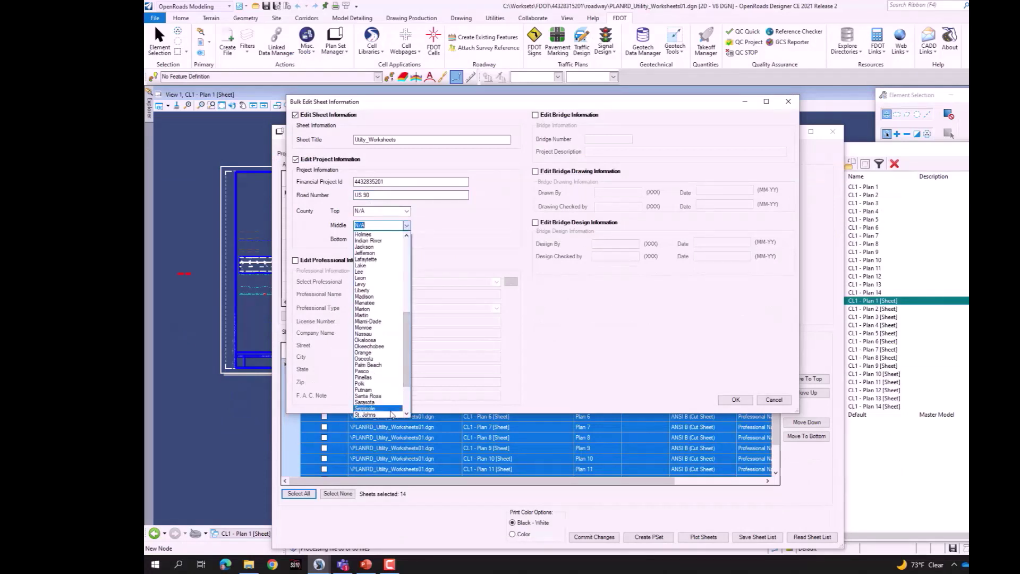
scroll(391, 414, down, 4)
scroll(391, 414, down, 1)
click(366, 397)
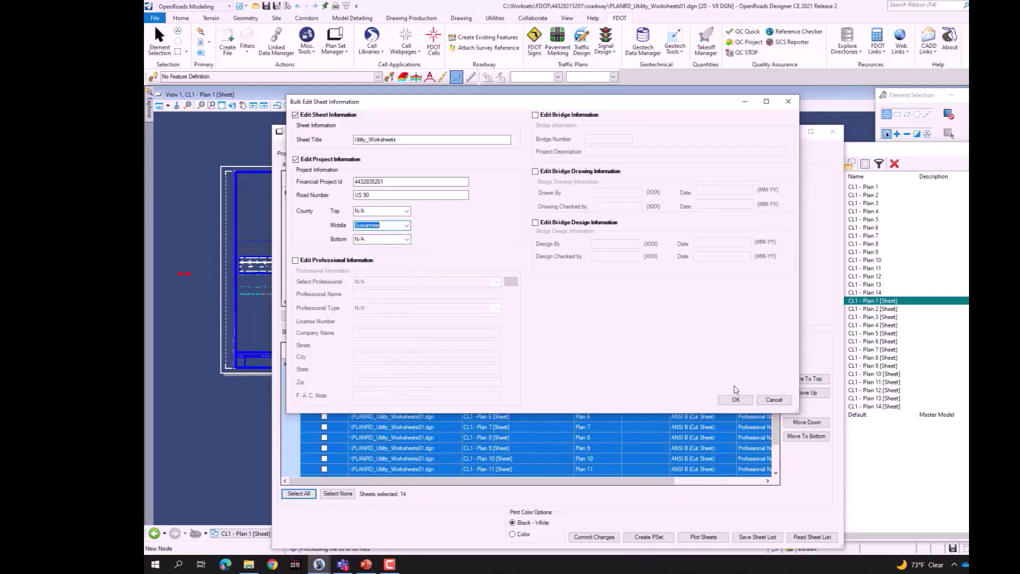
click(737, 401)
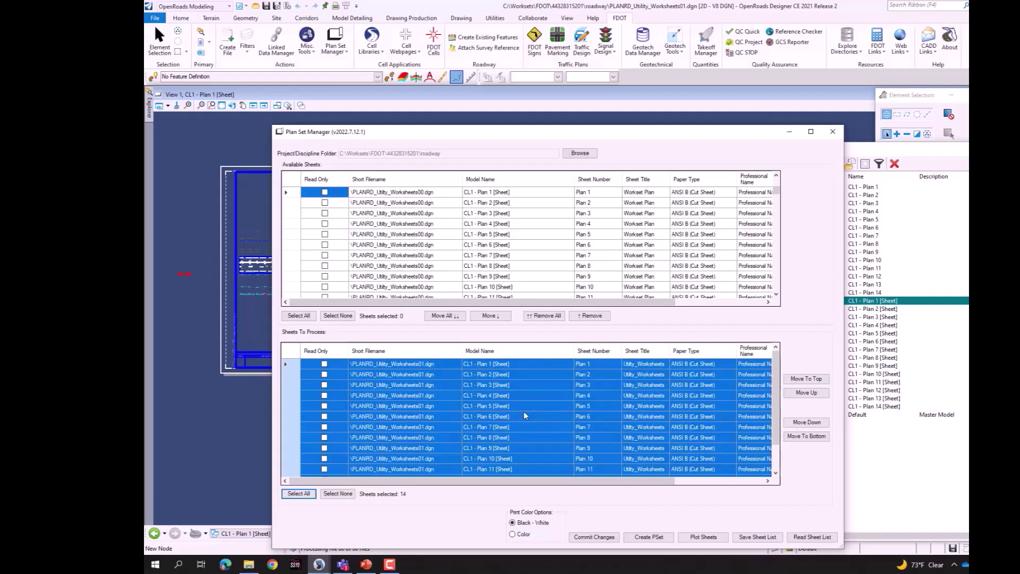
Bulk-renumber the queued sheets with prefix UW, a starting number and increment, giving UW-1, UW-2….
right_click(523, 415)
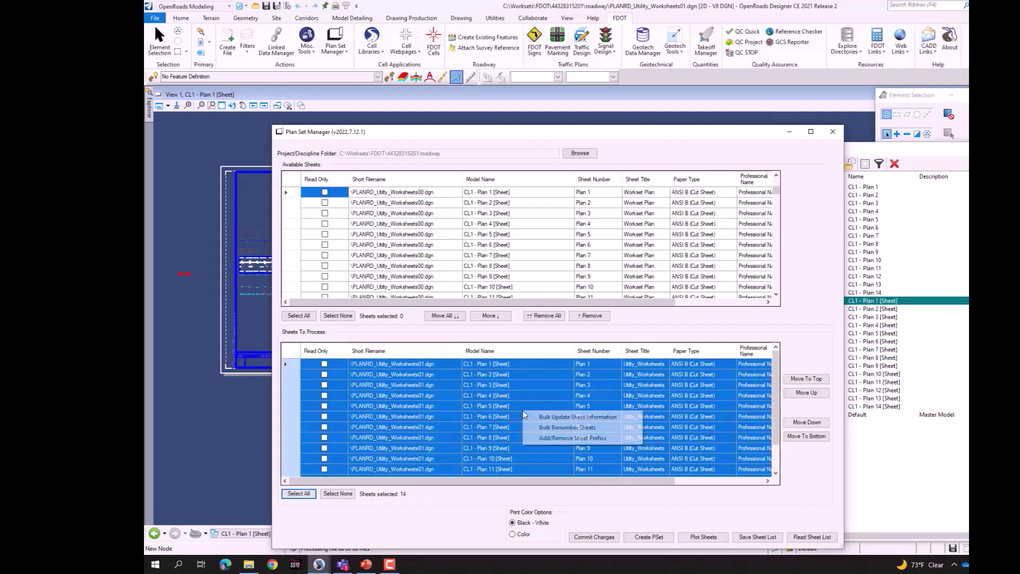
click(548, 428)
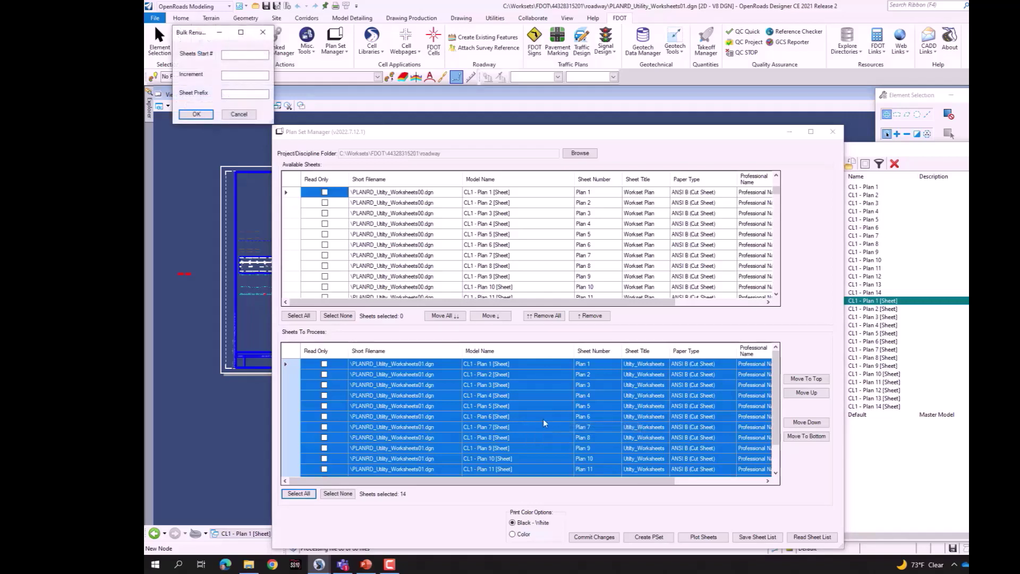
drag(193, 33, 423, 206)
click(461, 228)
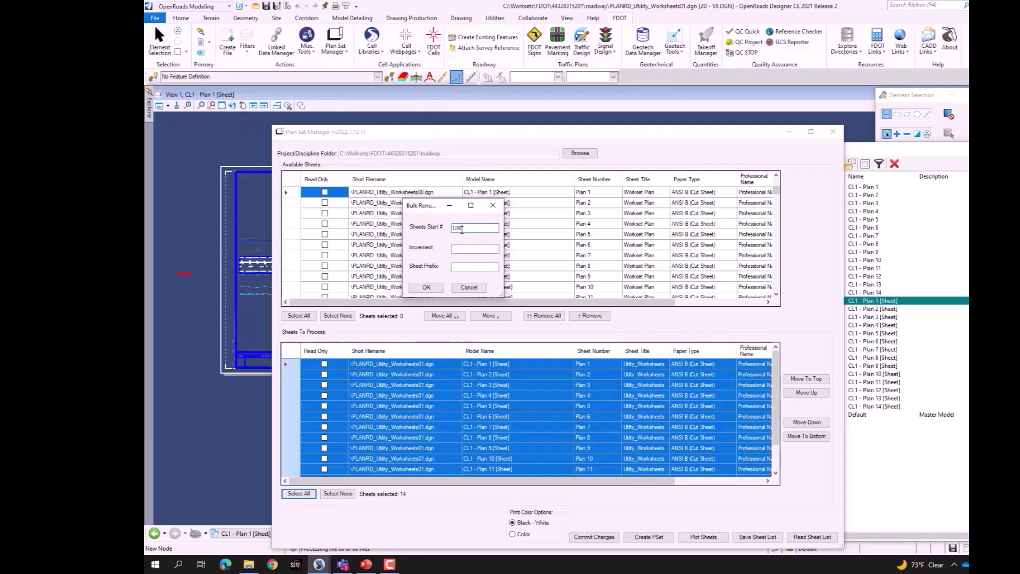
click(454, 249)
click(469, 268)
text(UW)
double_click(458, 228)
text(UW)
click(426, 287)
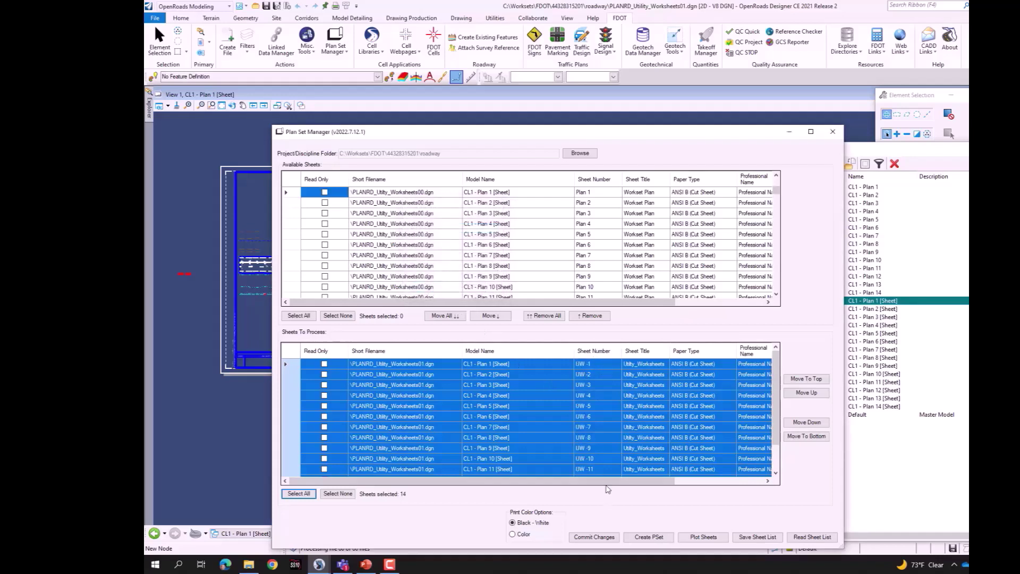
Export the queued sheet list as UW_SheetInfo.xlsx in the project's eng_data folder.
scroll(601, 463, down, 1)
scroll(600, 463, up, 1)
click(756, 538)
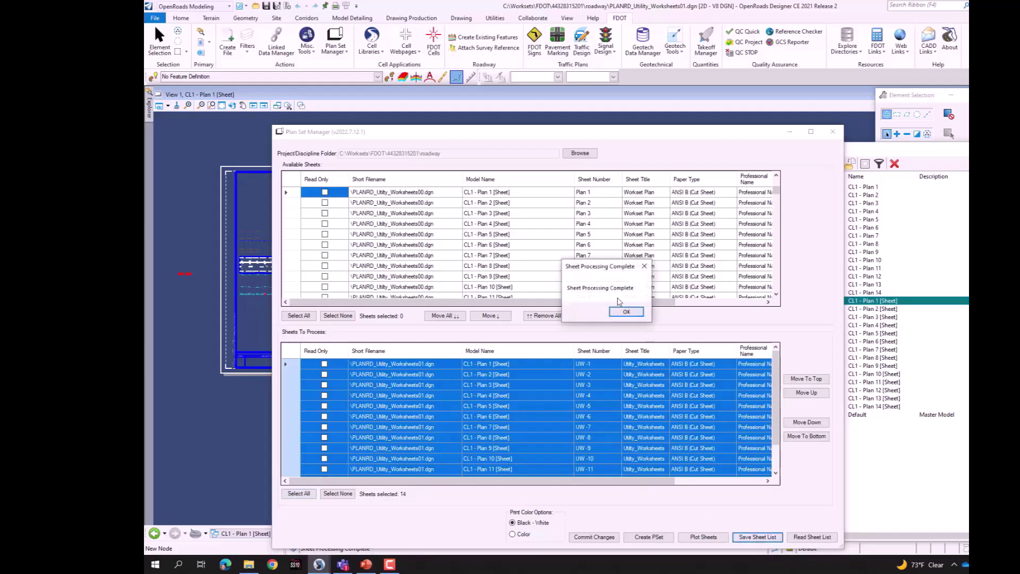
click(625, 311)
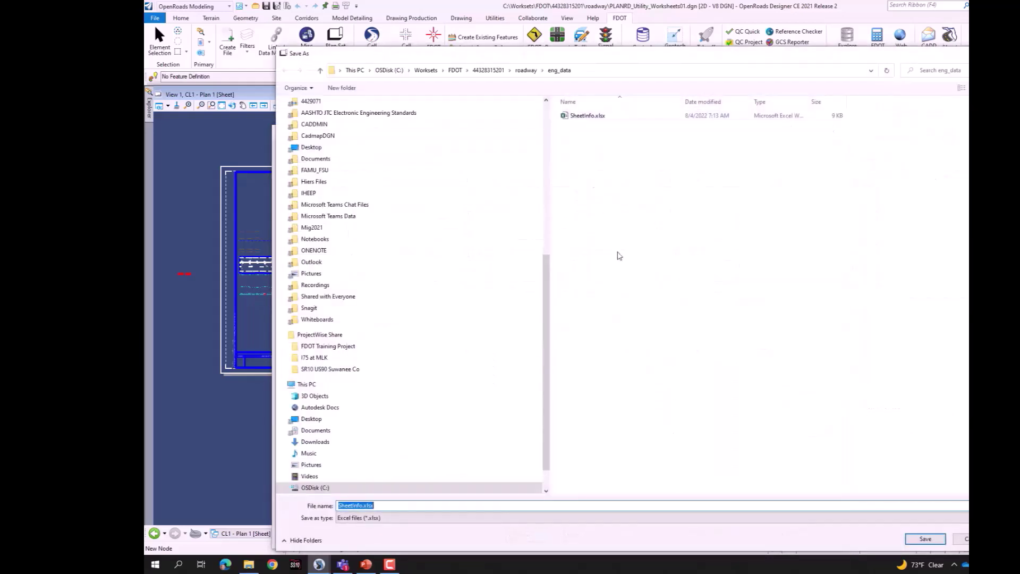
click(367, 505)
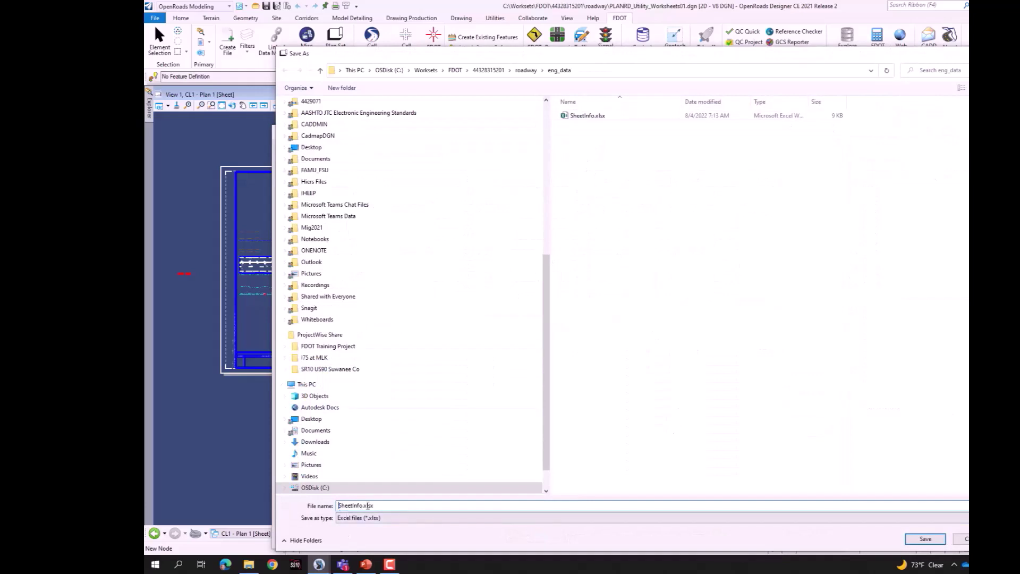
key(Home)
text(UW_)
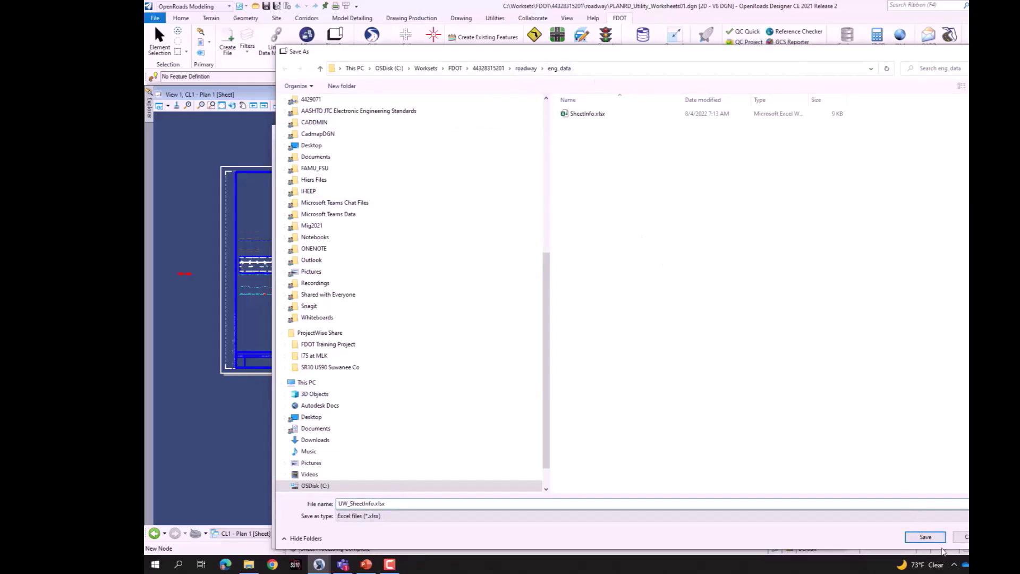
click(925, 537)
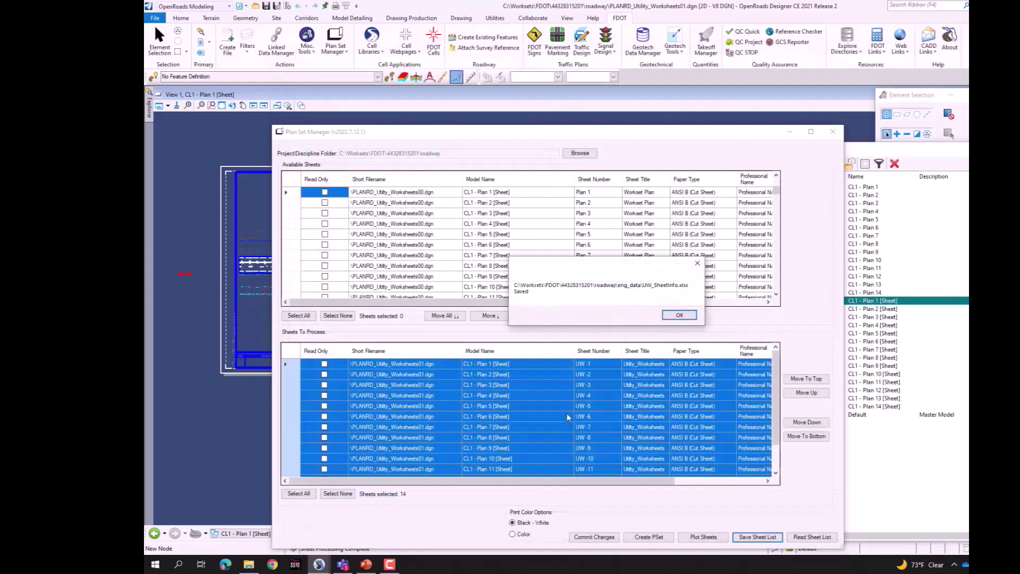
click(679, 314)
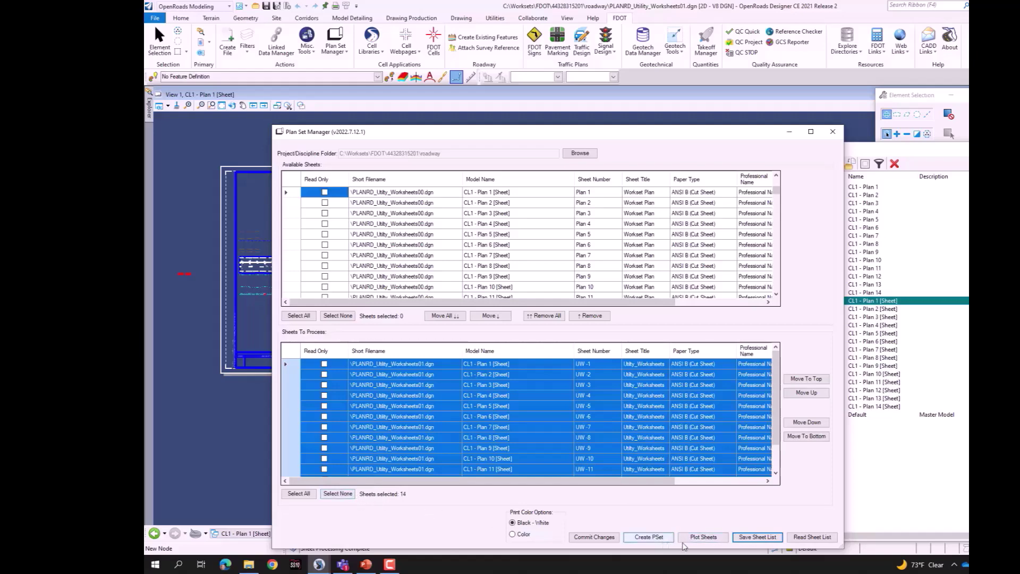
Plot the 14 UW sheets to PDF, dismiss the Plotting Complete message, and close Plan Set Manager.
click(683, 539)
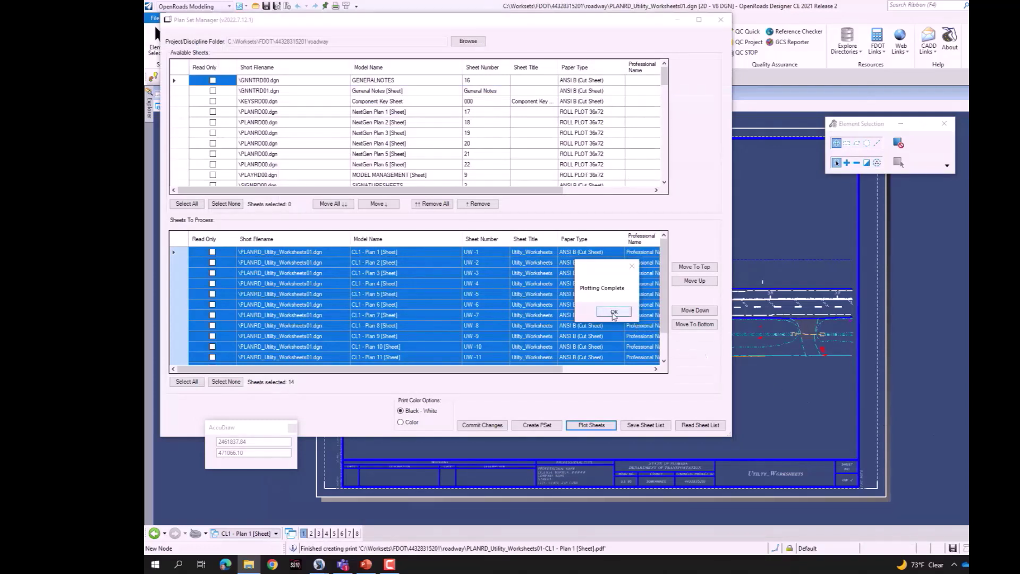
click(614, 314)
click(614, 312)
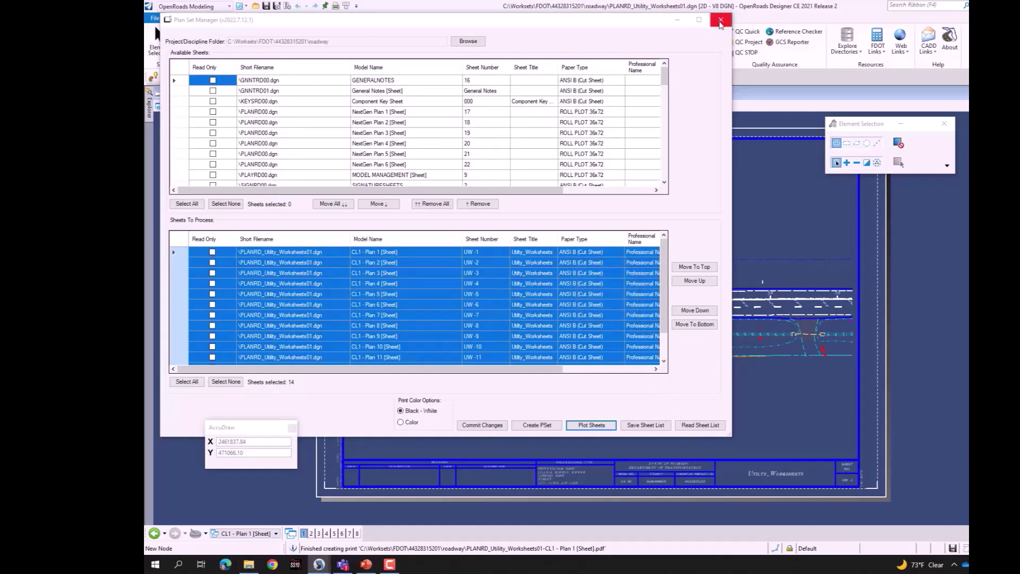
click(720, 20)
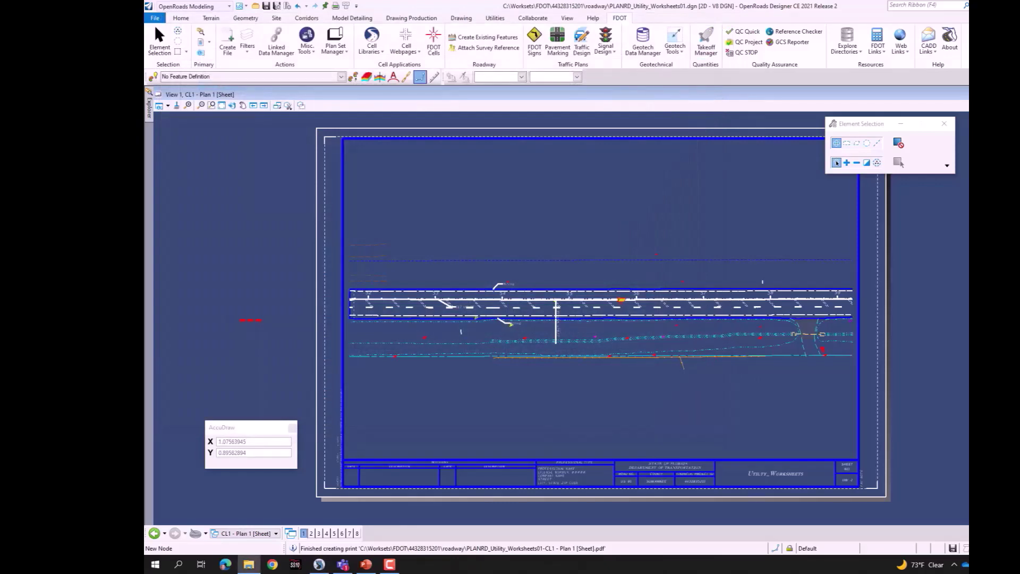
click(248, 564)
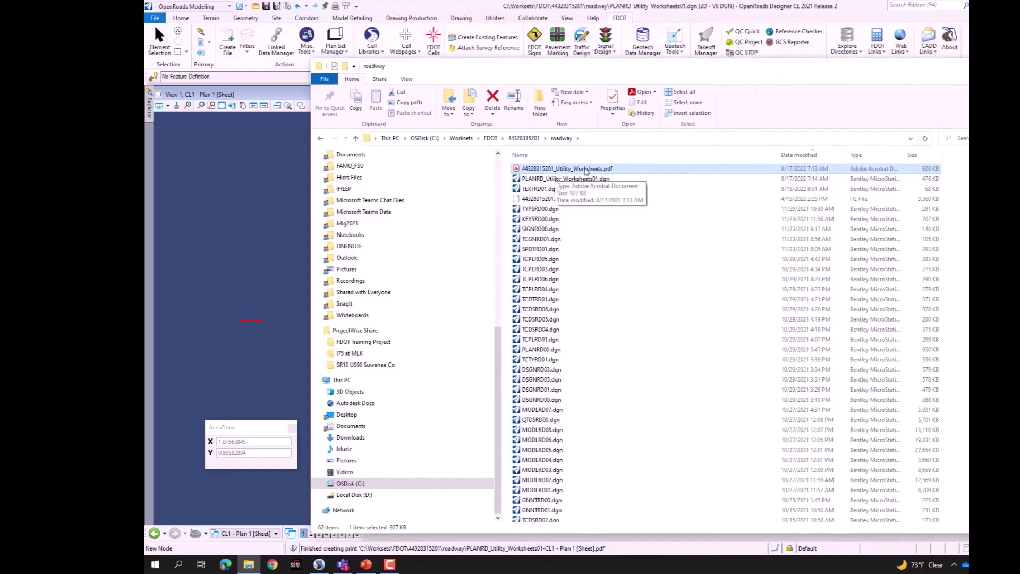
right_click(585, 170)
click(625, 176)
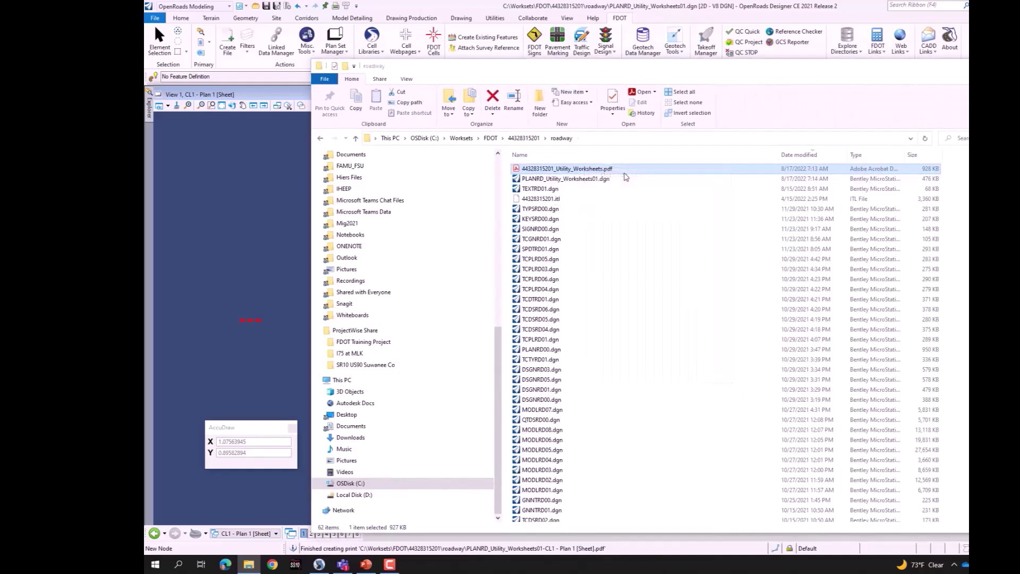